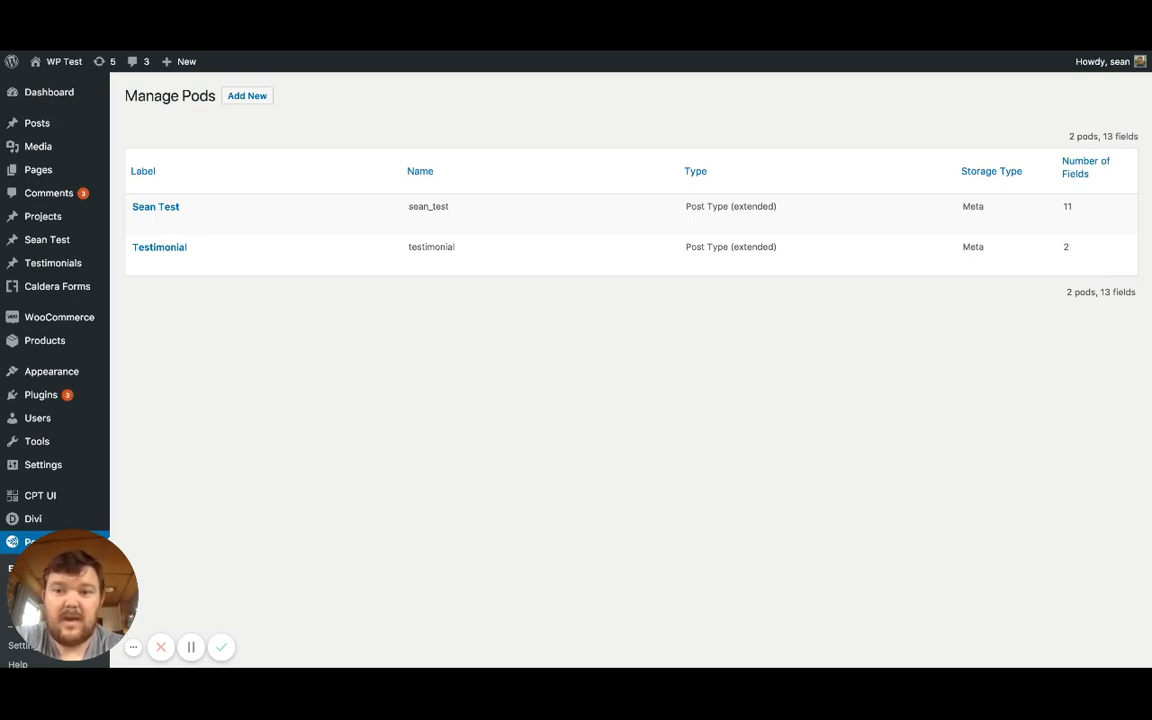
# Step: Open the test pod listed above Testimonial and review the labels, names and types of its custom fields
pyautogui.moveTo(157, 217)
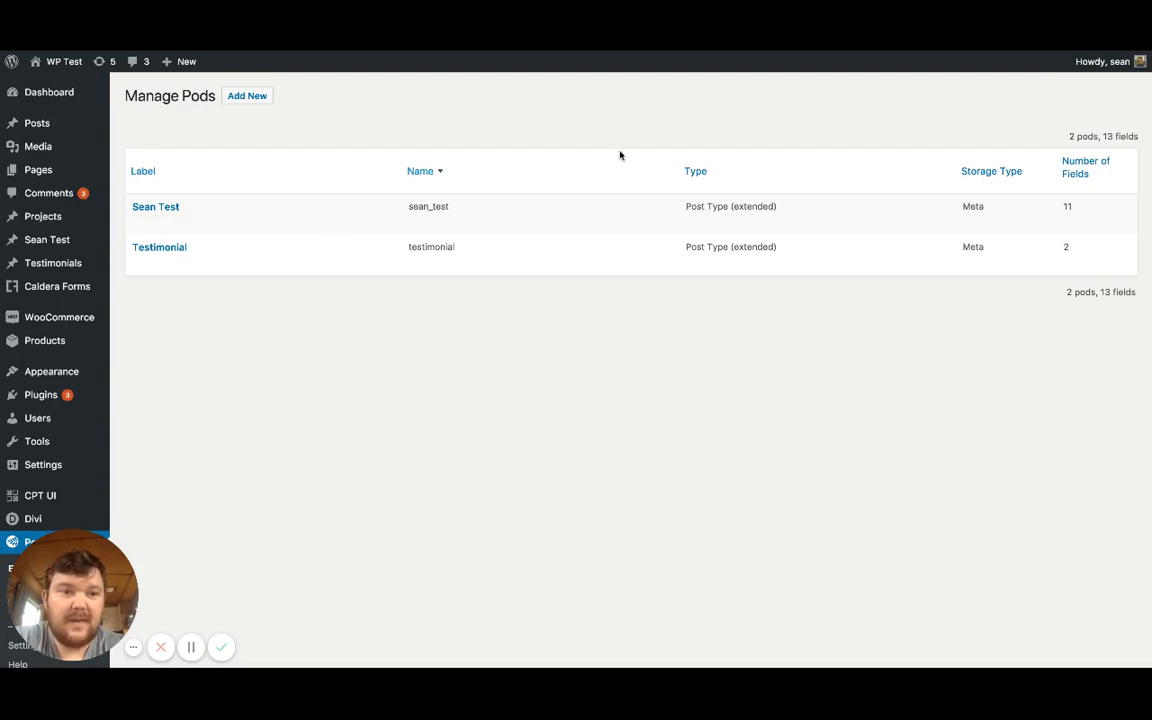
pyautogui.click(155, 208)
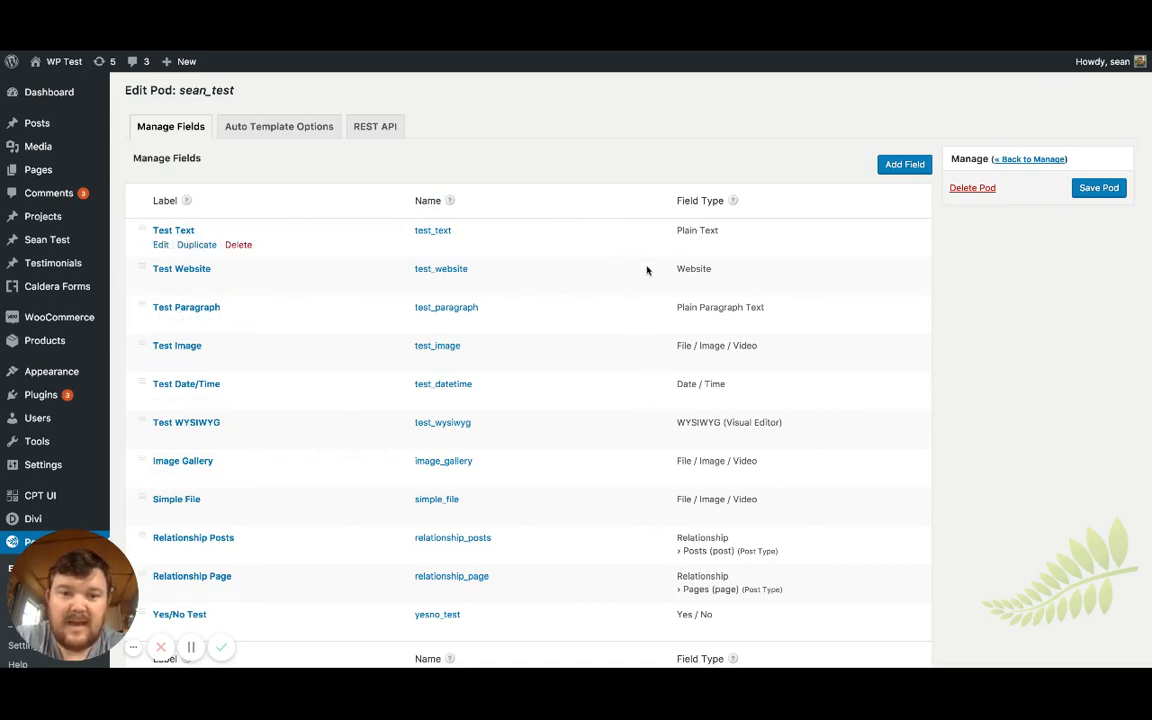
pyautogui.scroll(-1, 494, 327)
pyautogui.scroll(-3, 494, 327)
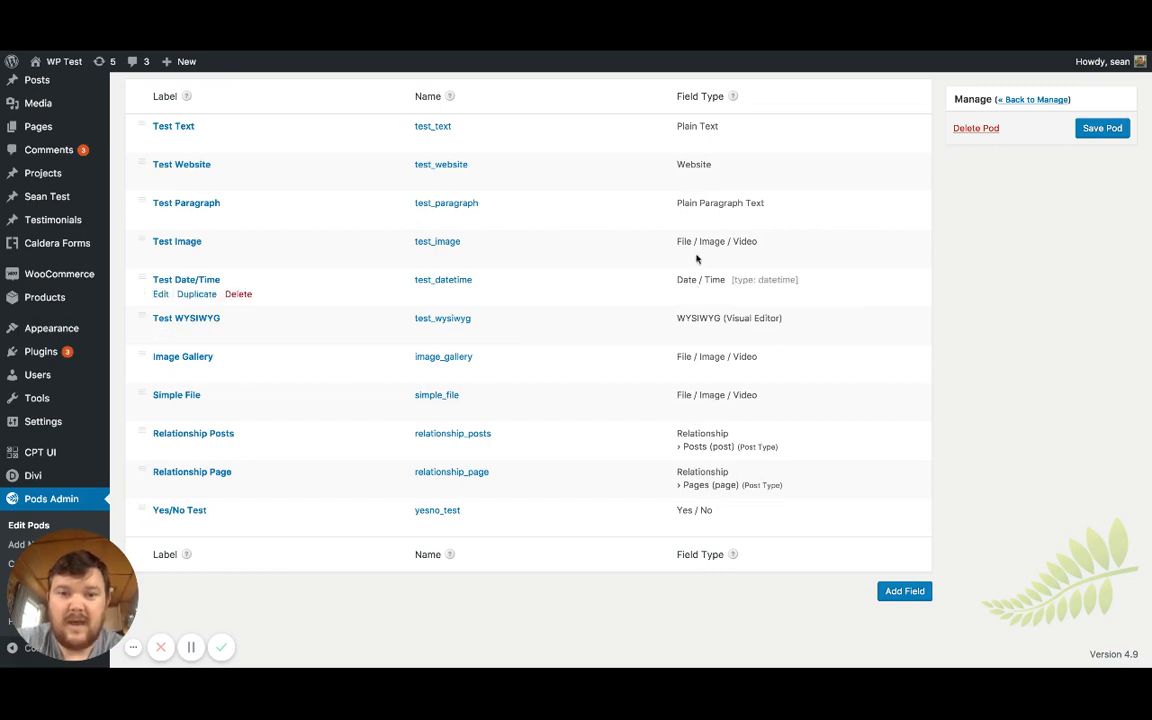
pyautogui.scroll(1, 715, 471)
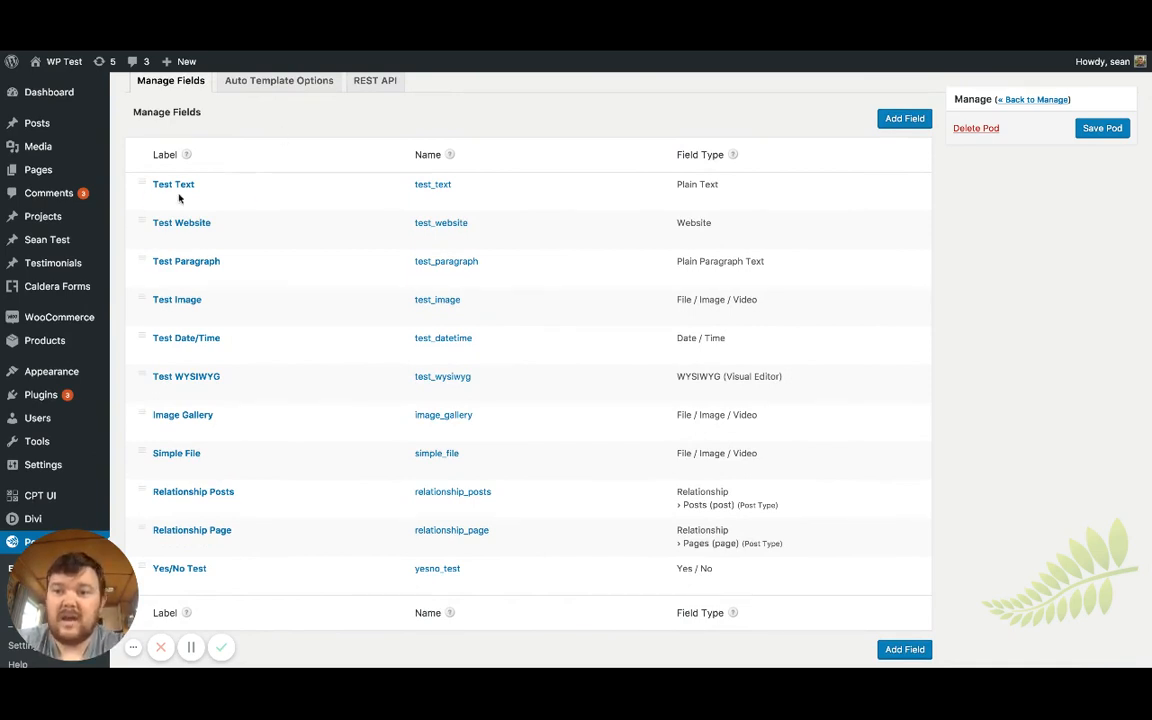
# Step: Open the Test UI 1 entry of the test post type and review its text, website, paragraph and image fields
pyautogui.moveTo(56, 243)
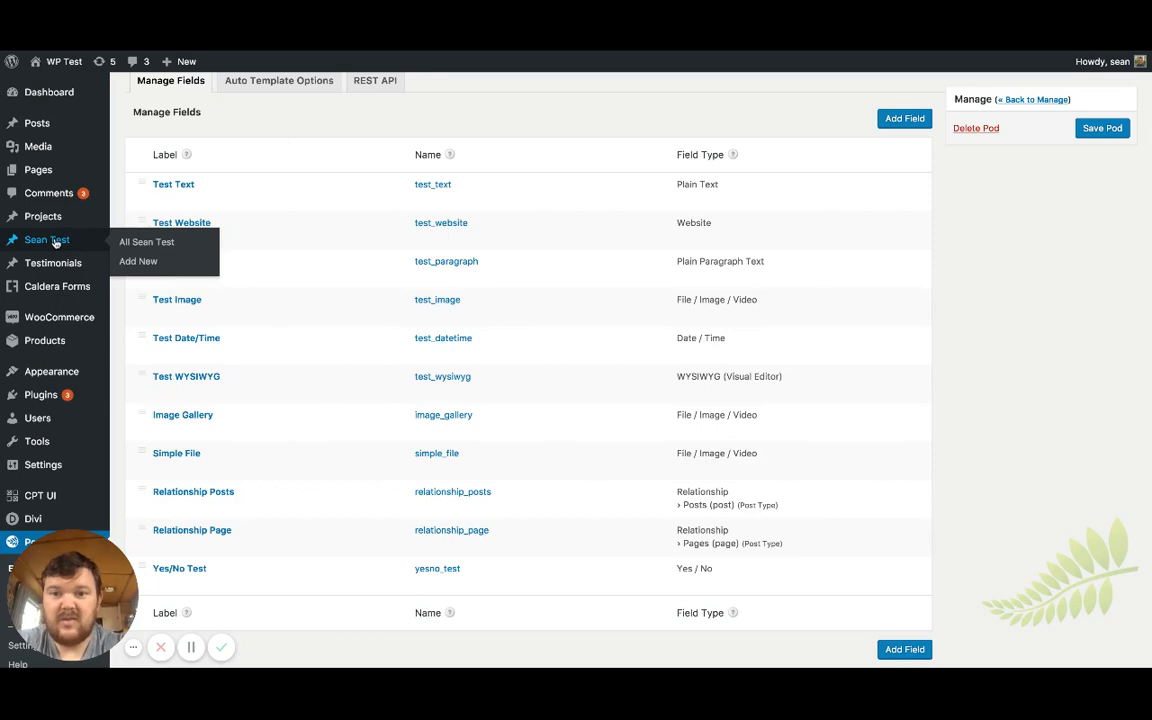
pyautogui.click(50, 240)
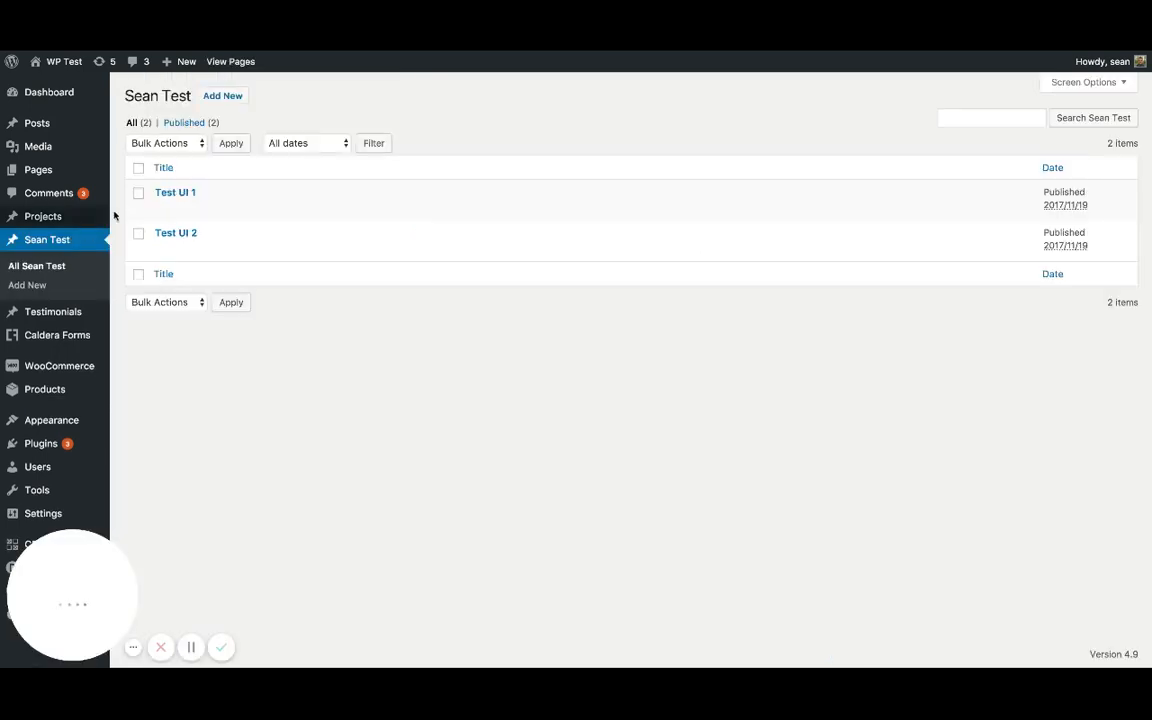
pyautogui.click(168, 194)
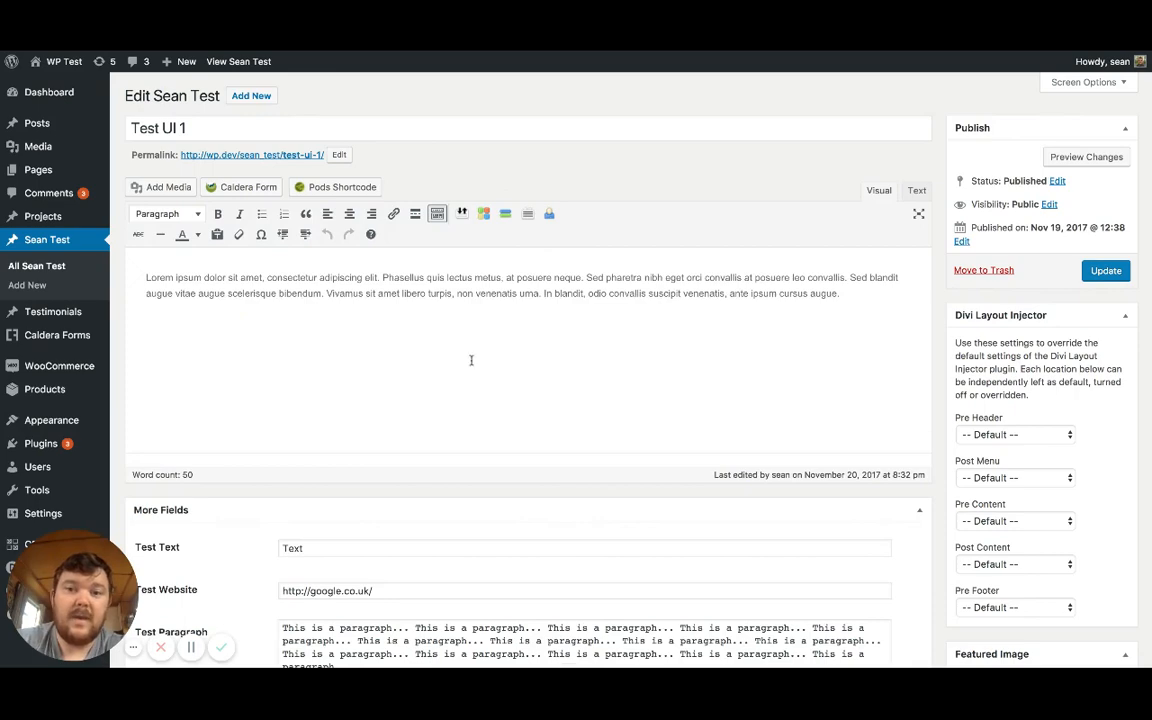
pyautogui.scroll(-3, 470, 360)
pyautogui.scroll(-2, 495, 362)
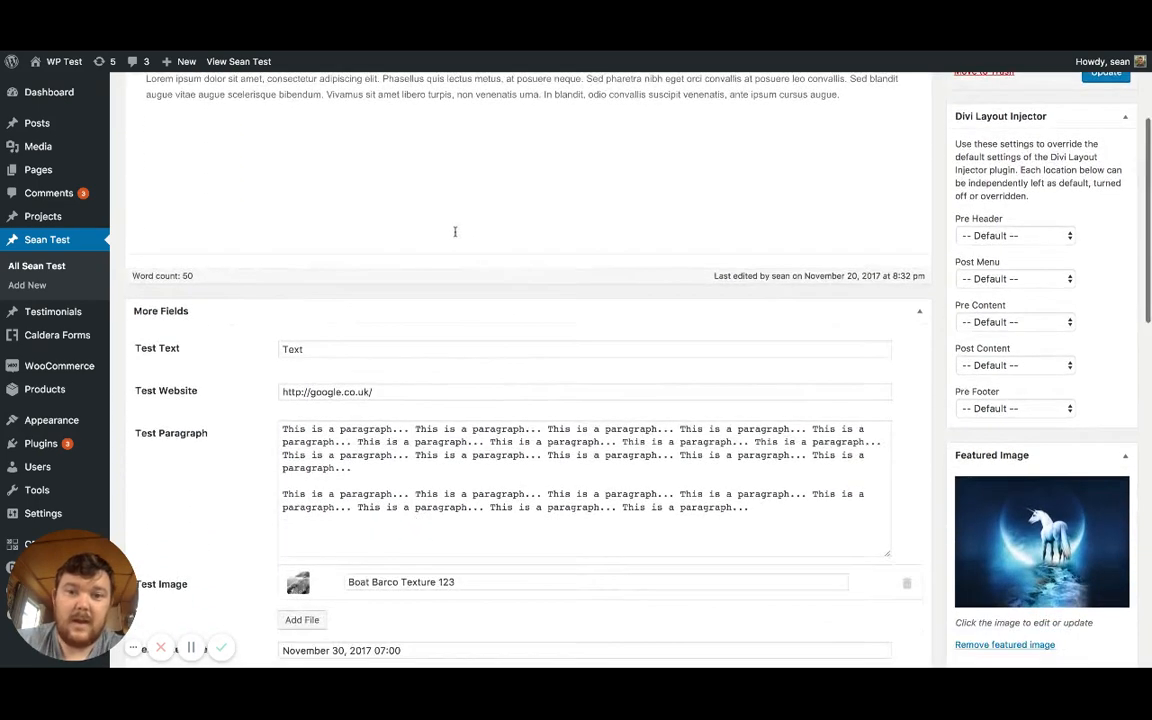
pyautogui.scroll(-3, 430, 160)
pyautogui.scroll(-1, 432, 168)
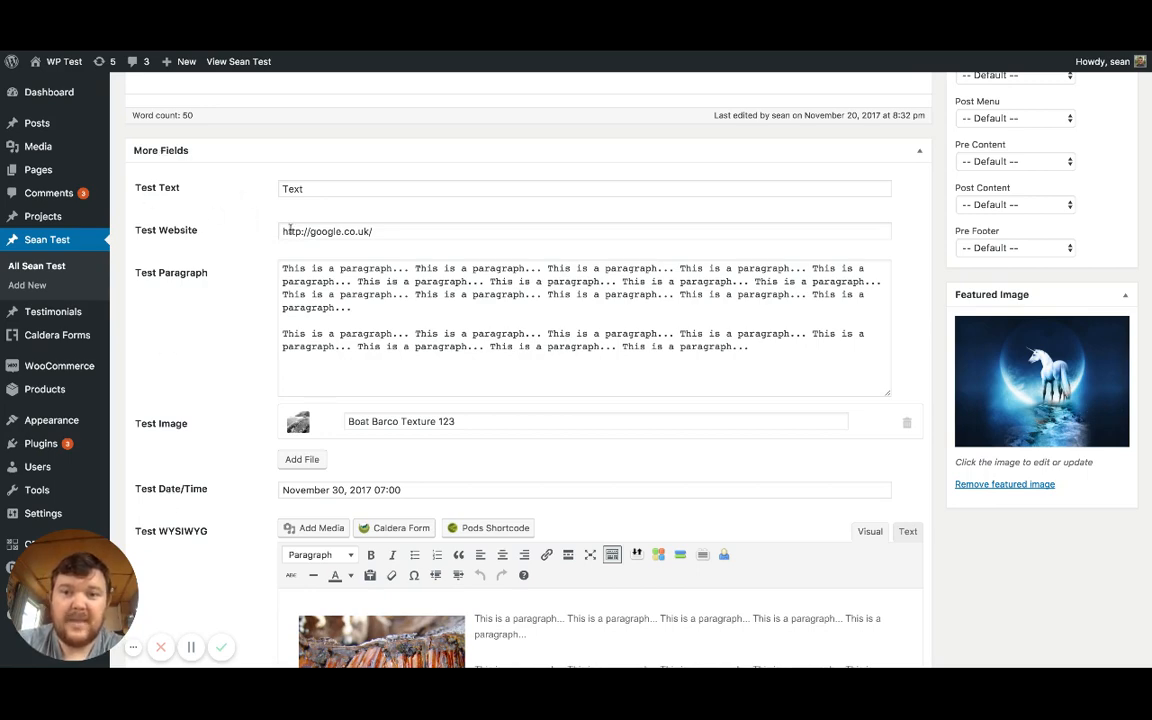
pyautogui.scroll(-2, 314, 347)
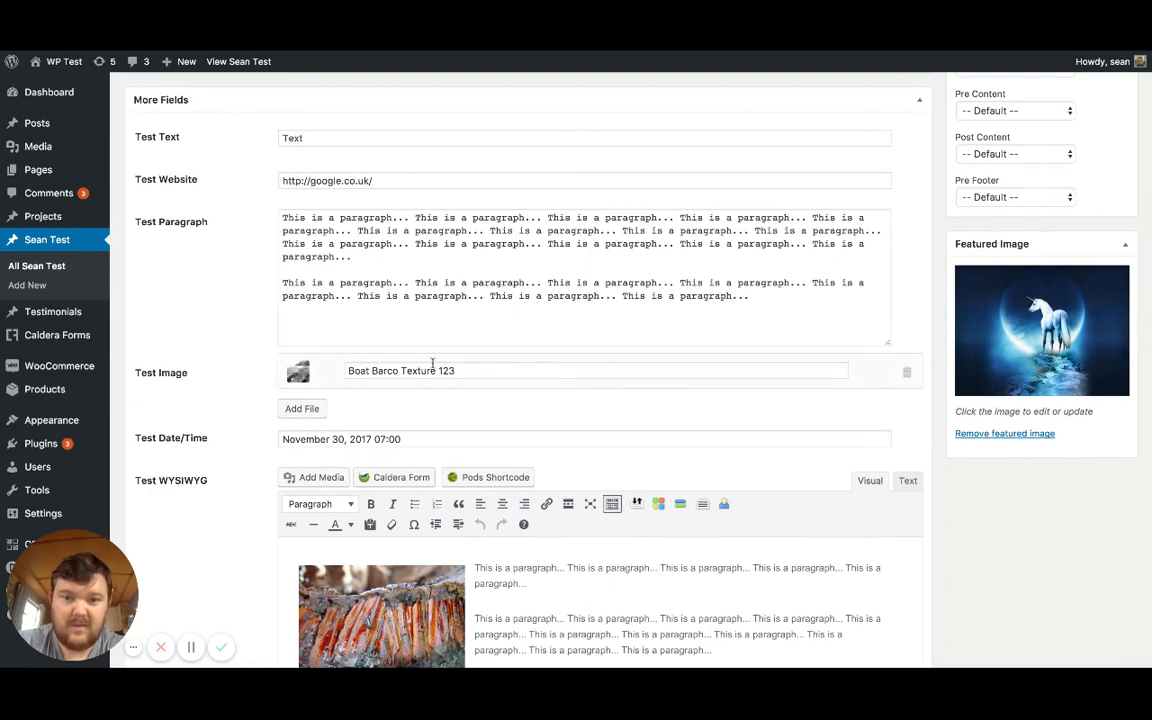
pyautogui.click(432, 368)
pyautogui.scroll(-4, 265, 476)
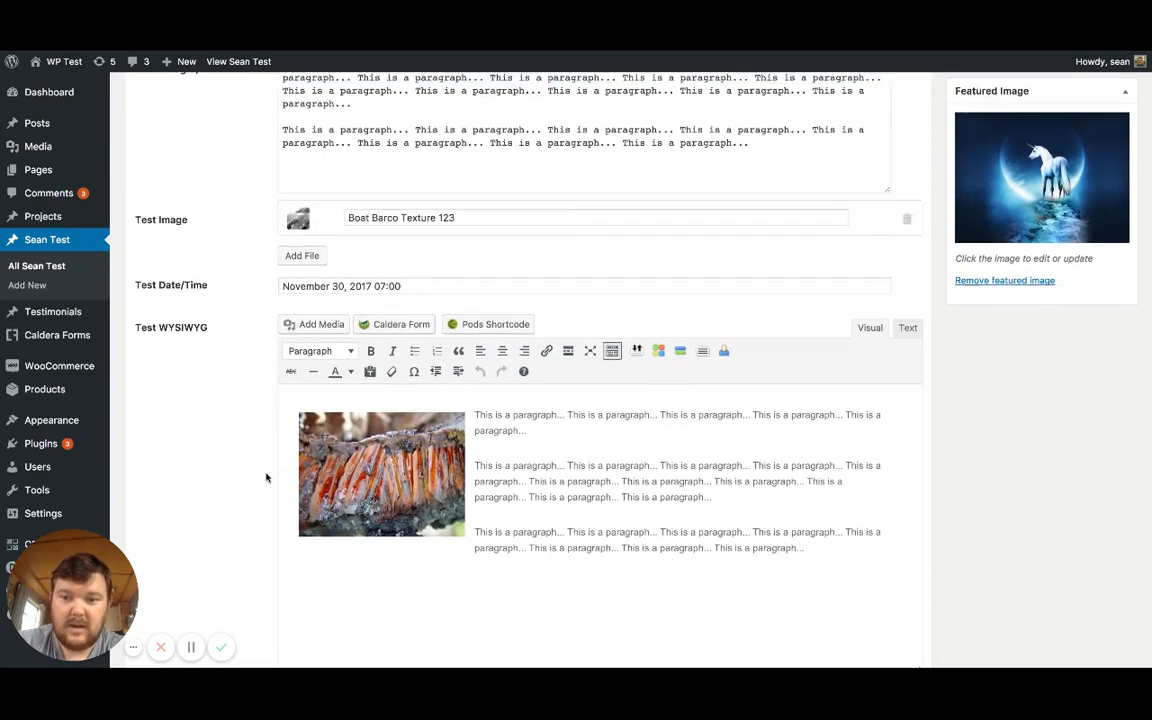
# Step: Check the entry's Test Date/Time calendar and review its WYSIWYG content and Image Gallery files
pyautogui.click(388, 254)
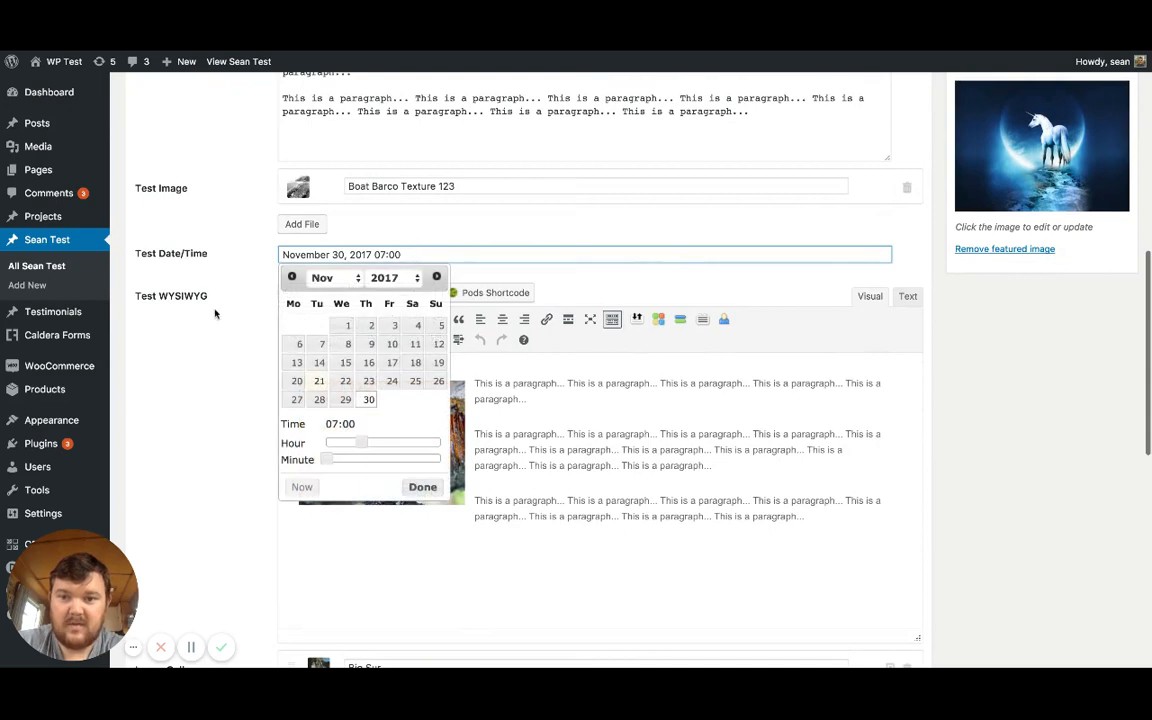
pyautogui.click(243, 426)
pyautogui.scroll(-6, 226, 483)
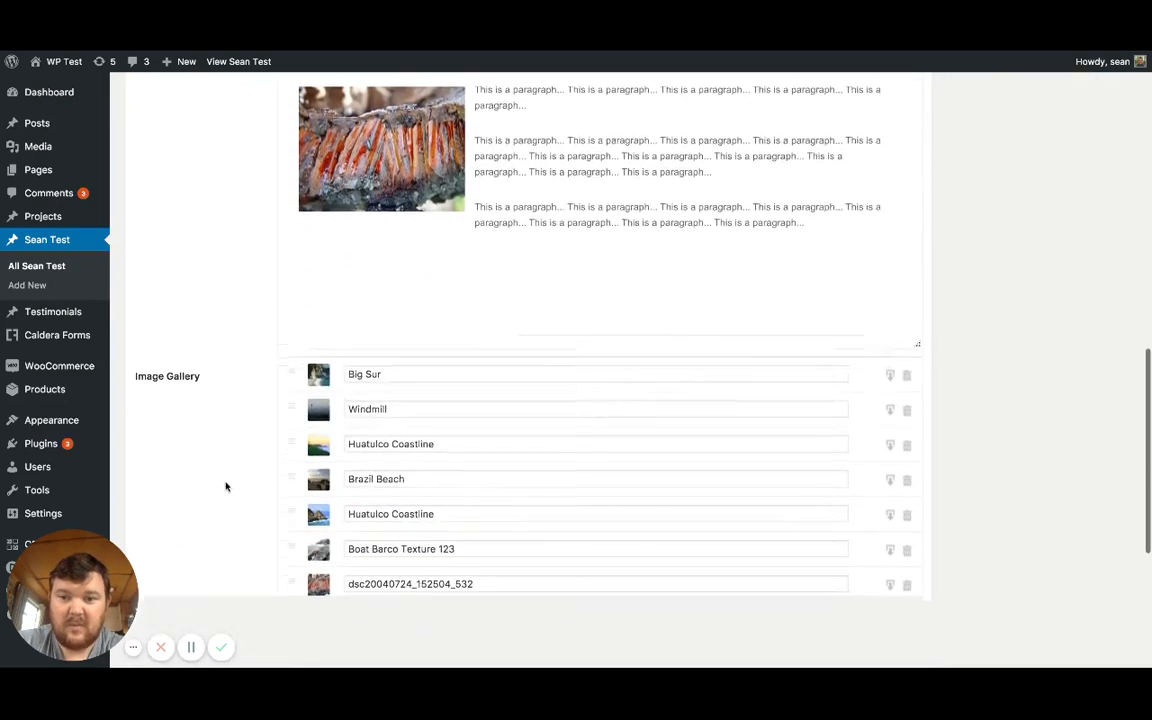
pyautogui.scroll(-2, 219, 376)
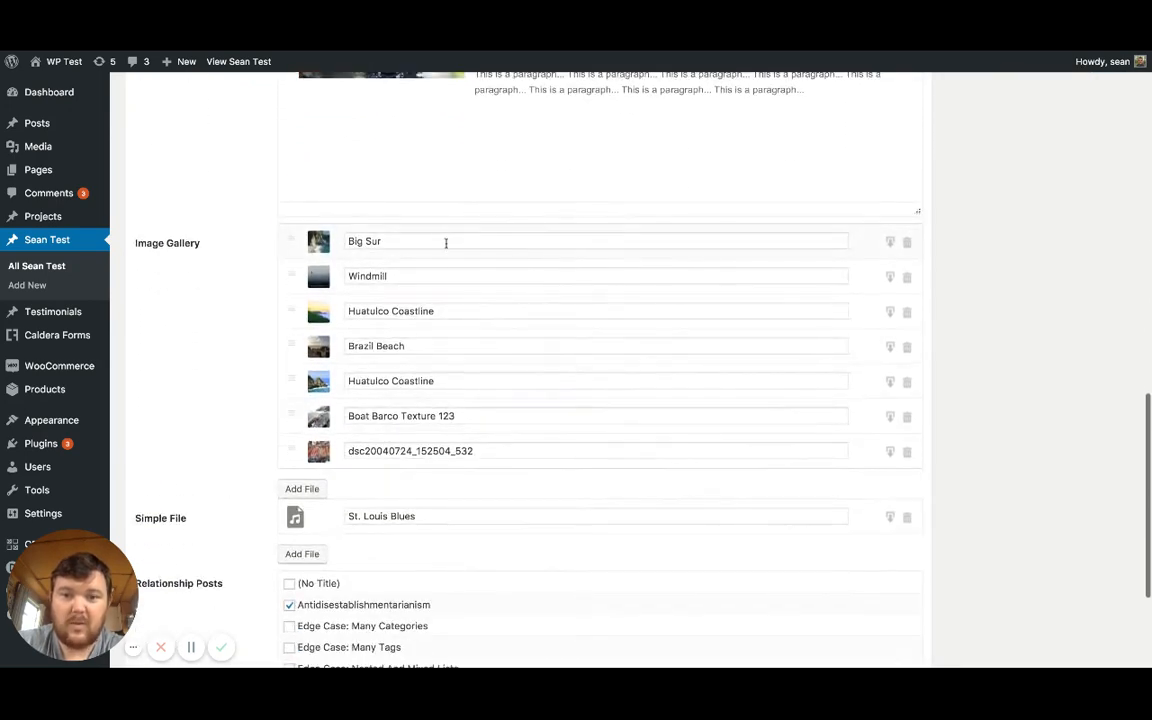
pyautogui.click(434, 242)
pyautogui.scroll(-4, 255, 324)
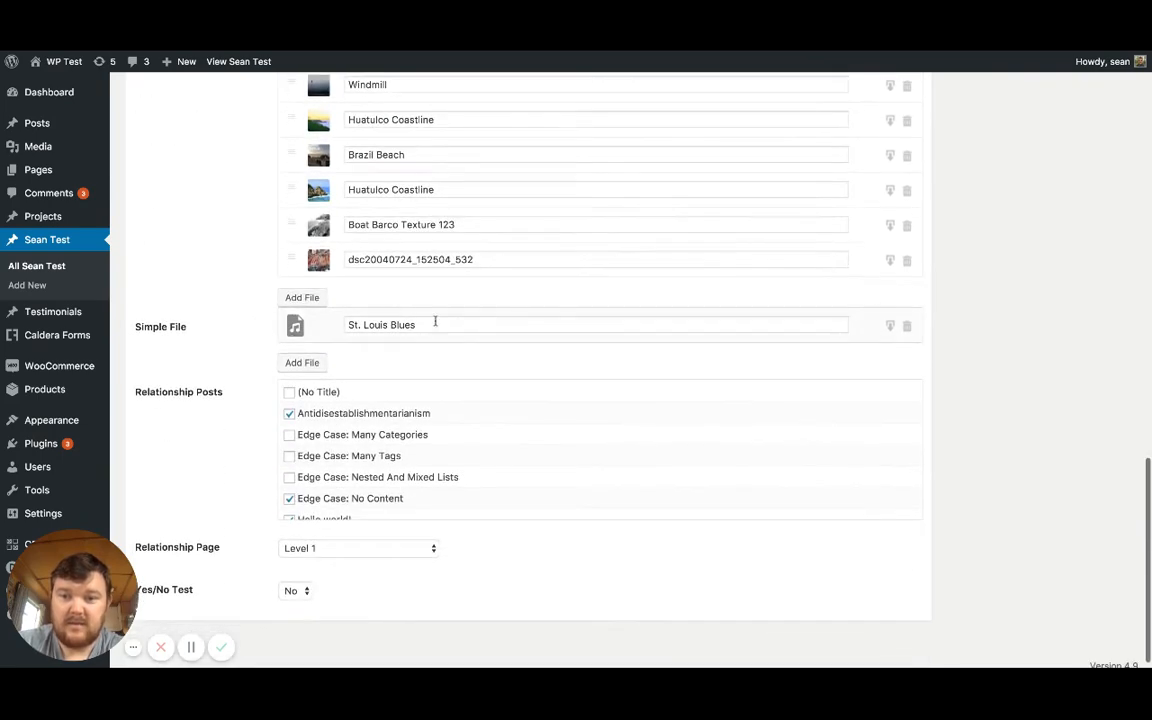
# Step: Look through the posts selected in the entry's Relationship Posts list
pyautogui.scroll(-1, 244, 353)
pyautogui.scroll(-8, 366, 429)
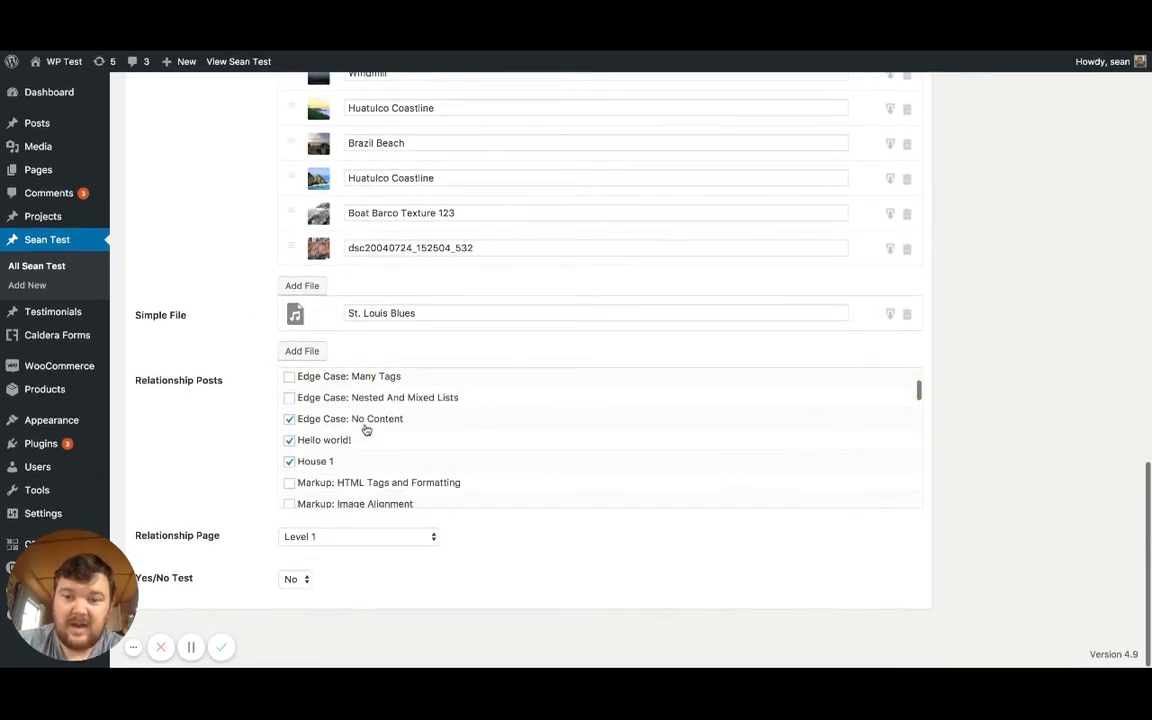
pyautogui.scroll(10, 366, 432)
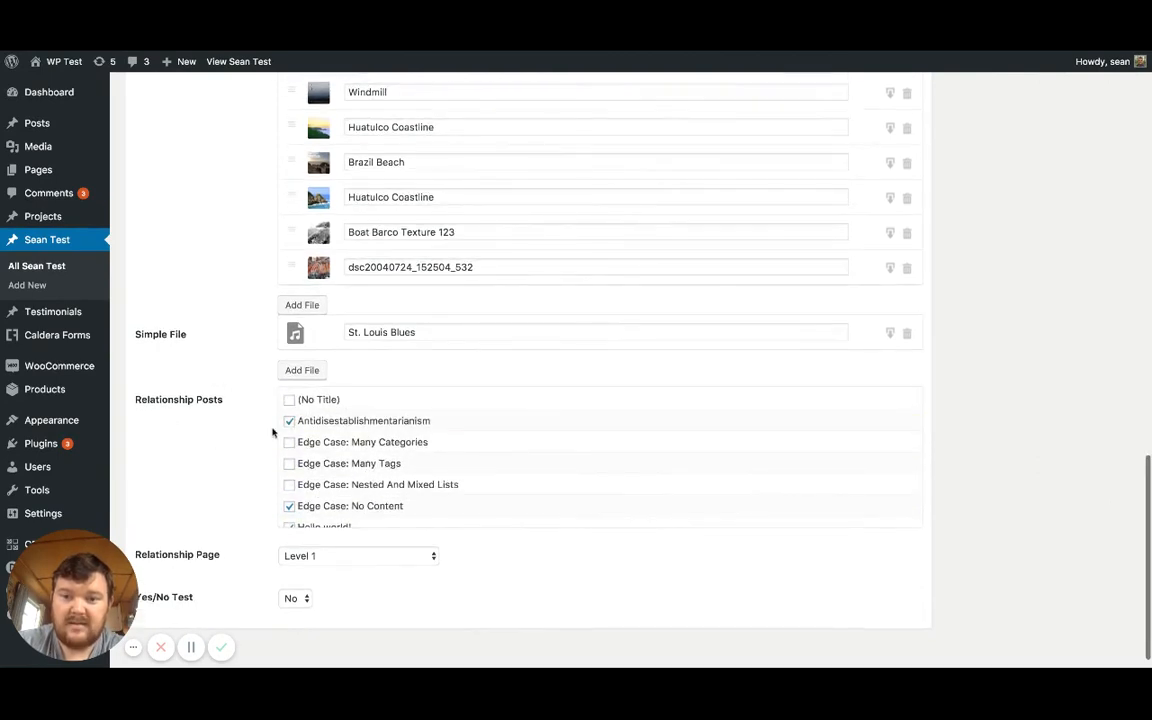
pyautogui.click(289, 421)
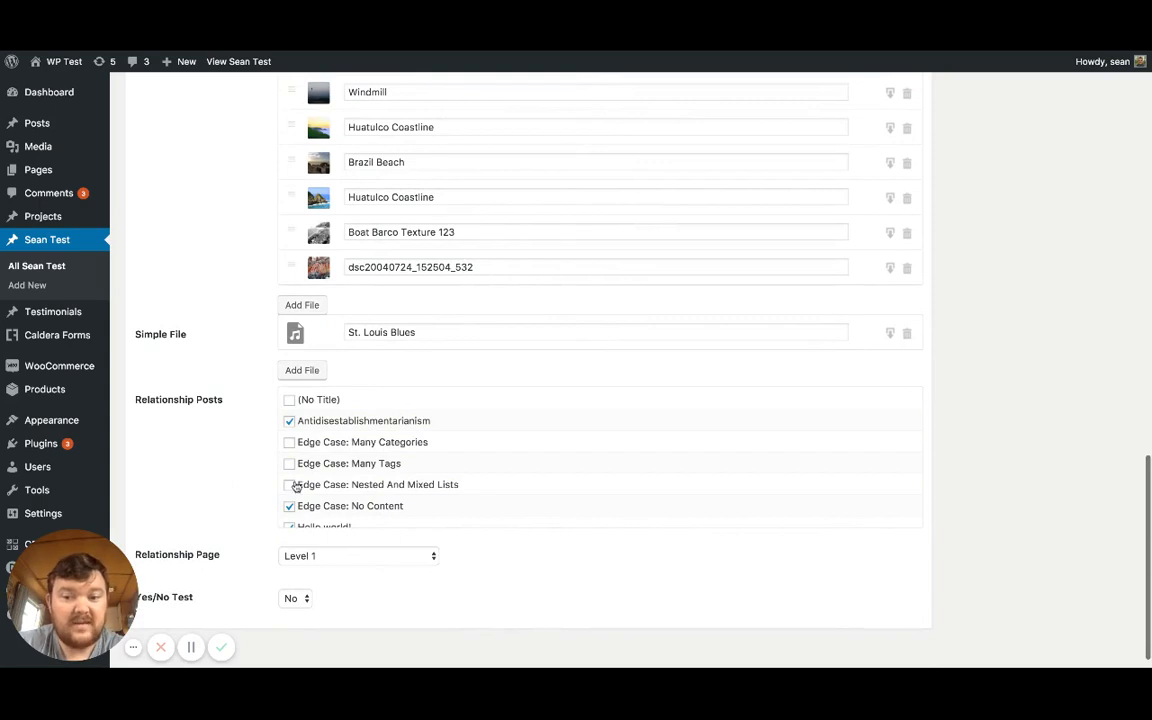
pyautogui.scroll(-3, 290, 484)
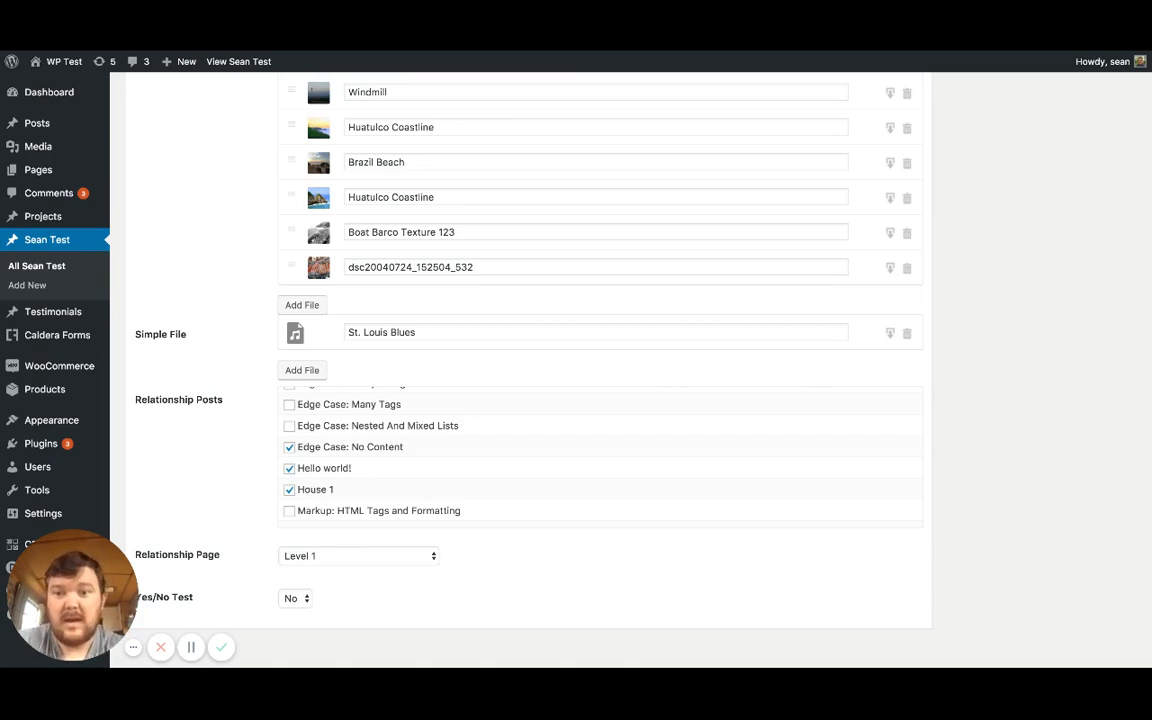
pyautogui.click(29, 249)
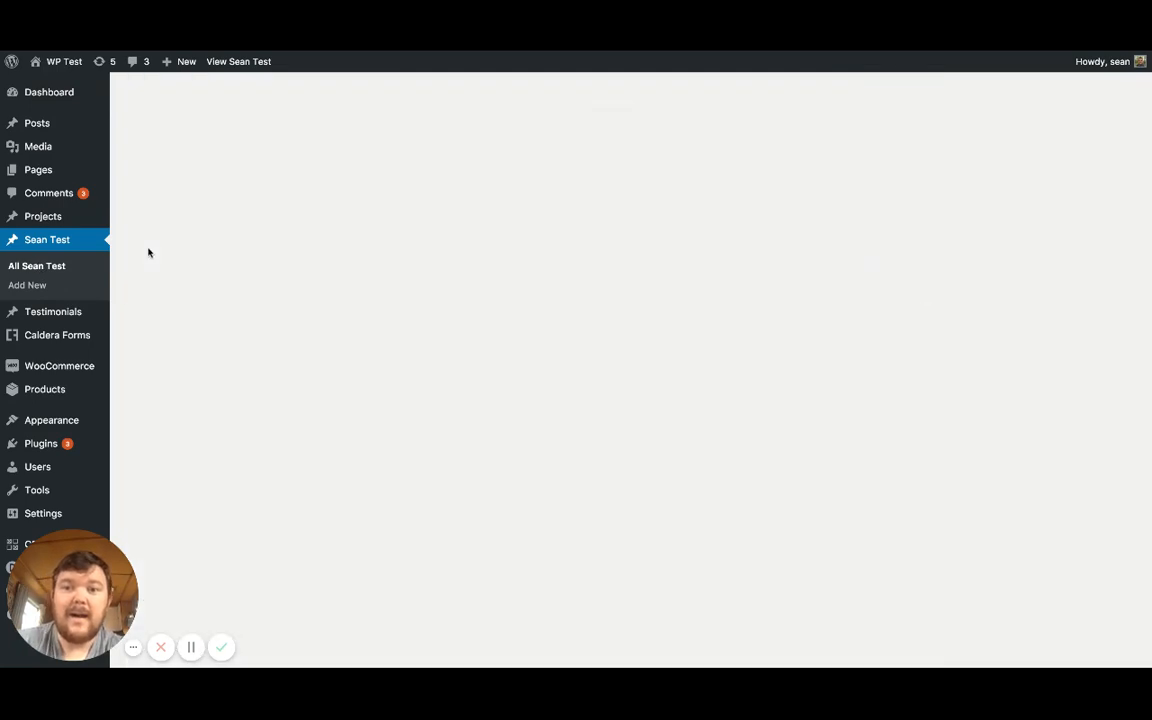
pyautogui.scroll(-5, 375, 330)
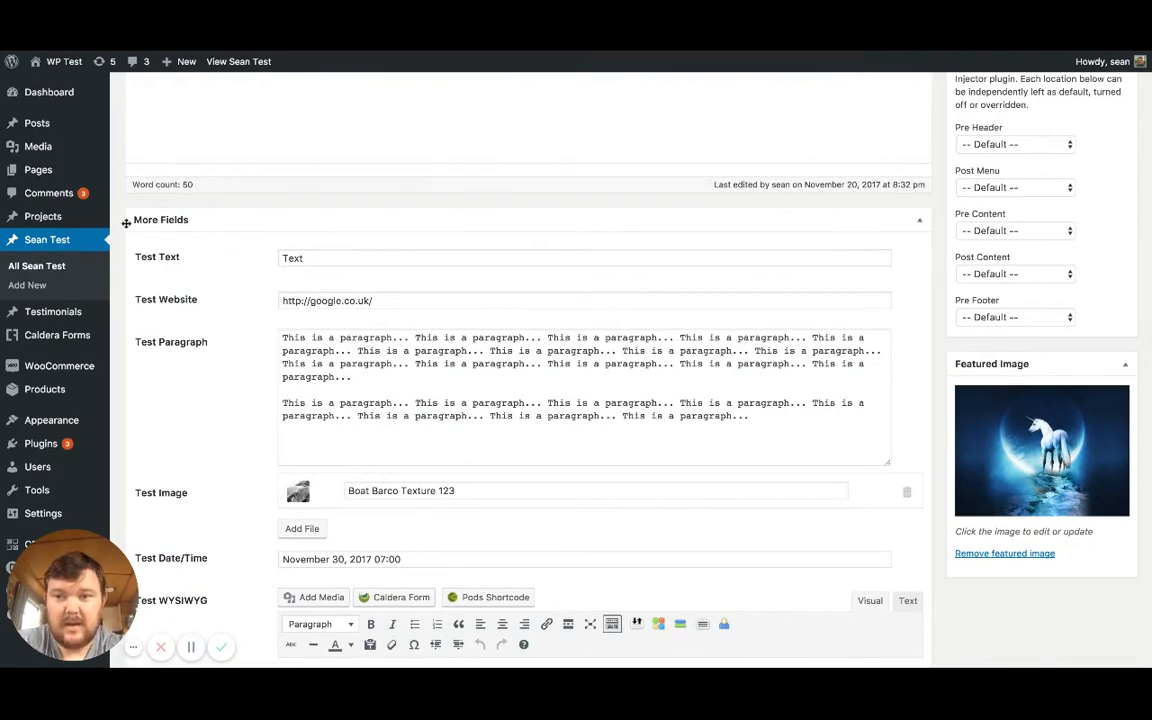
pyautogui.scroll(-2, 126, 222)
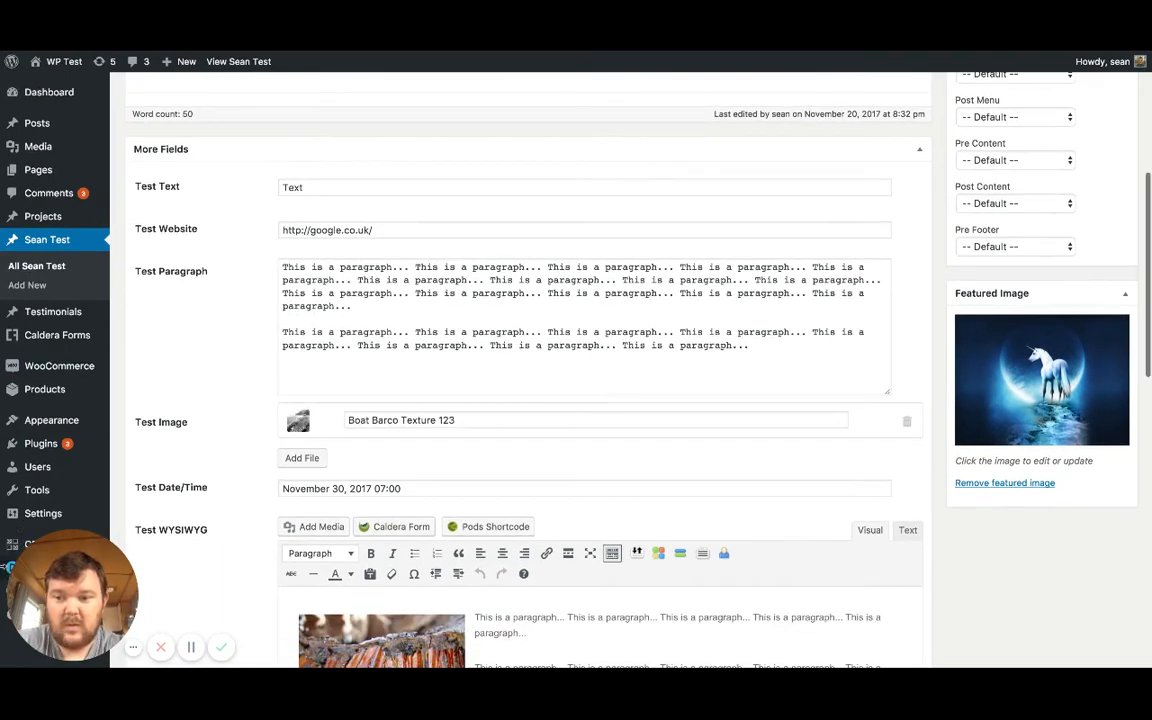
pyautogui.moveTo(76, 592); pyautogui.dragTo(985, 568)
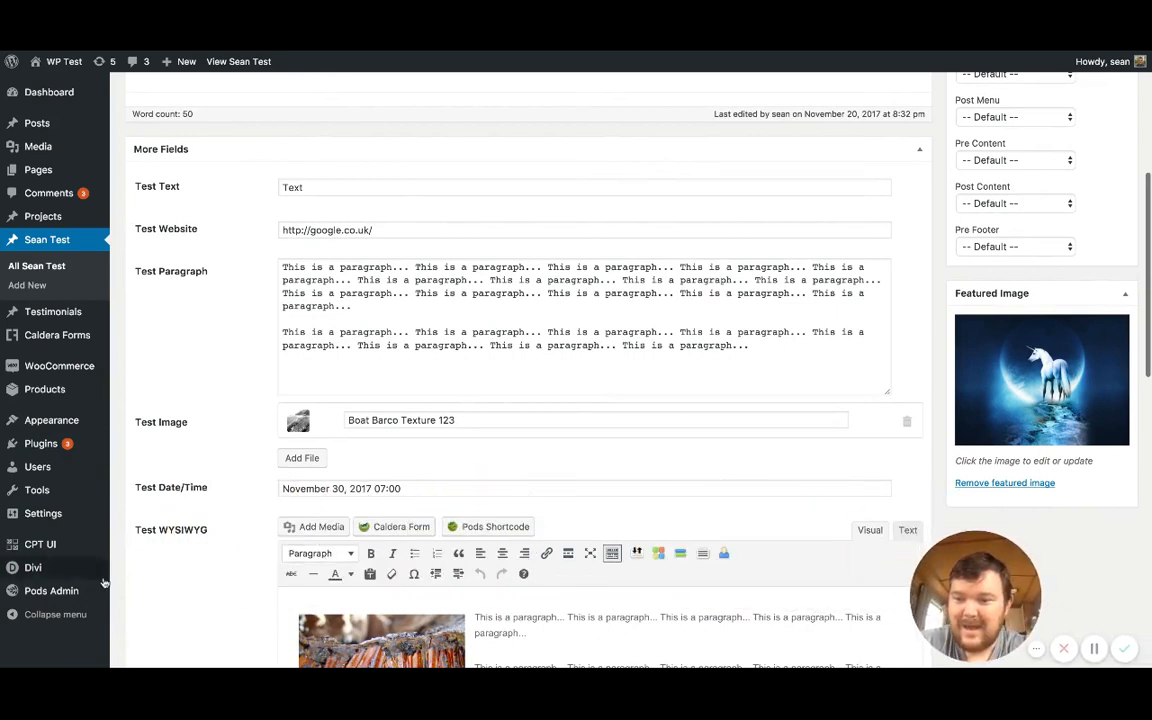
# Step: Open the CPT Page Single layout from the Divi Library and look over the modules in its sections
pyautogui.moveTo(44, 578)
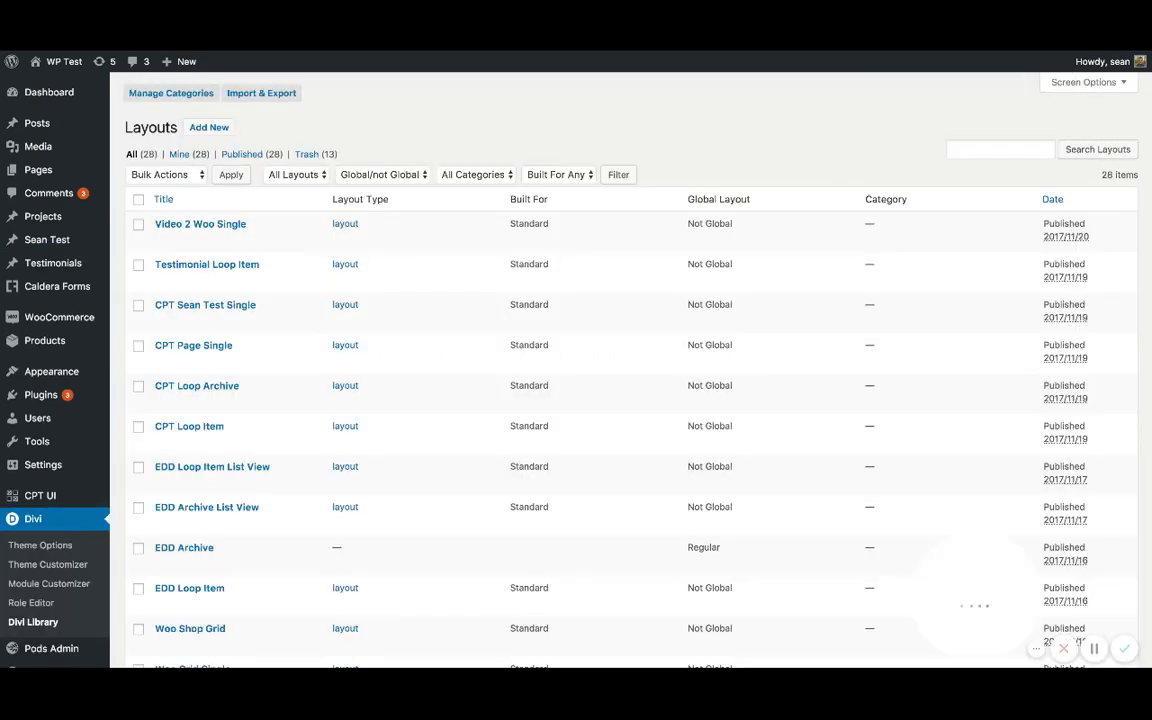
pyautogui.click(185, 346)
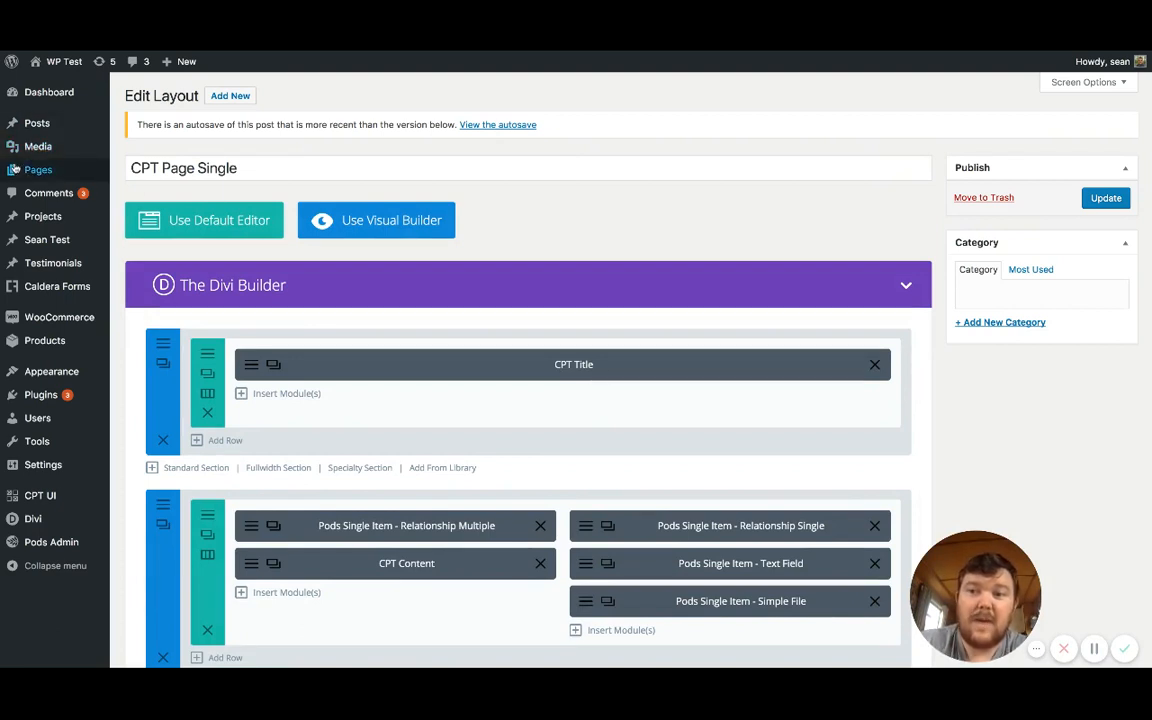
pyautogui.moveTo(14, 170)
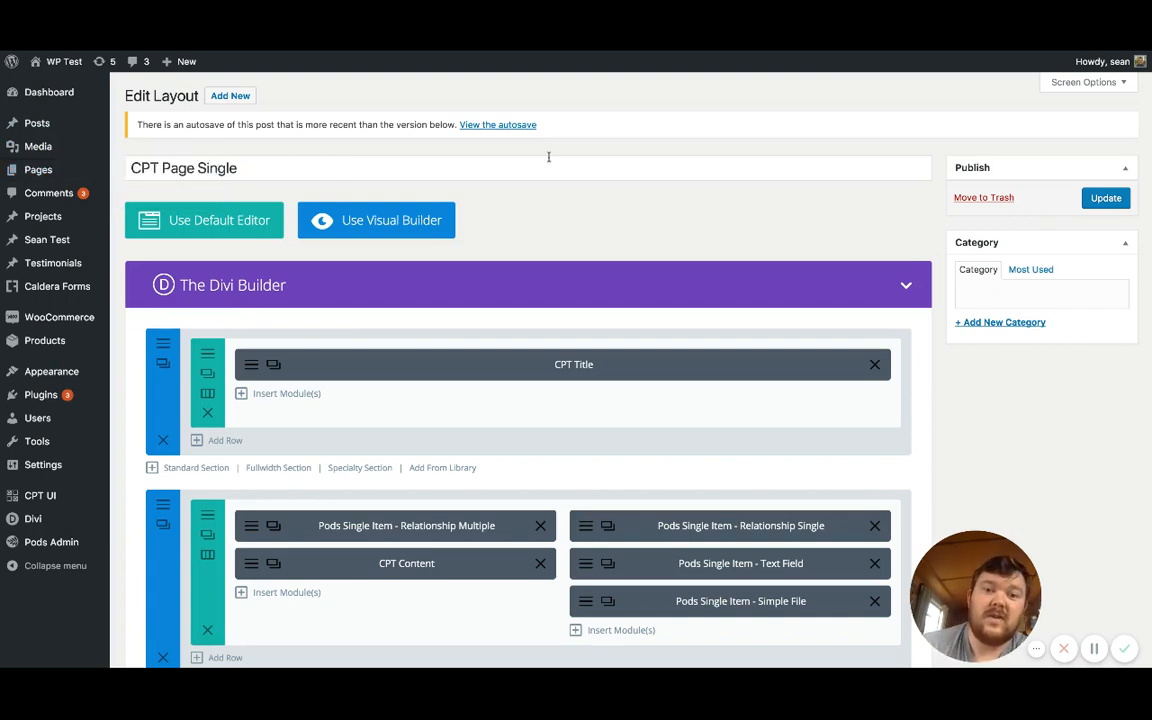
pyautogui.scroll(-3, 948, 218)
pyautogui.scroll(-2, 948, 218)
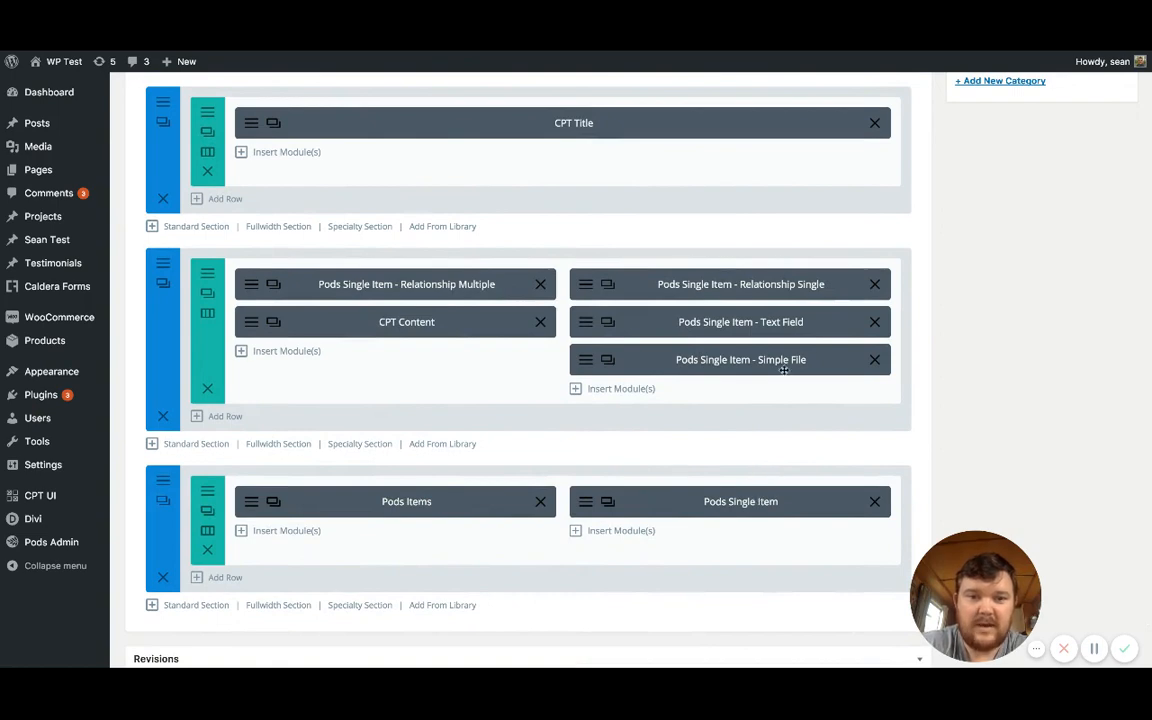
pyautogui.scroll(1, 437, 327)
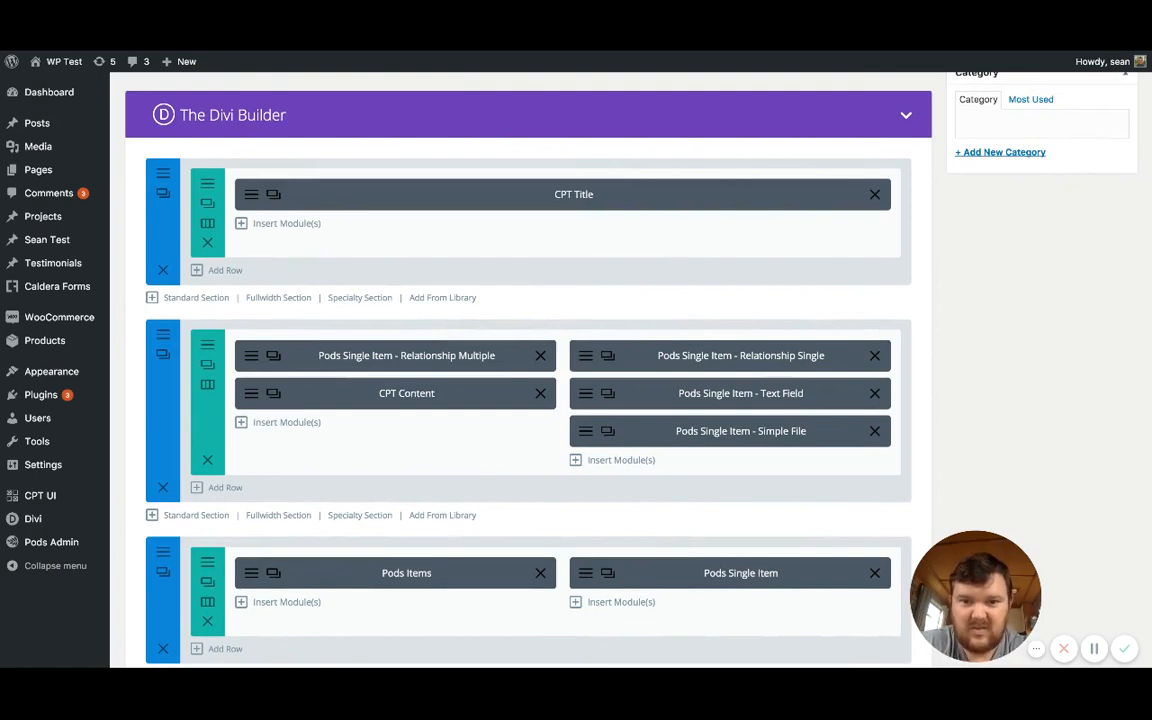
pyautogui.scroll(-1, 337, 465)
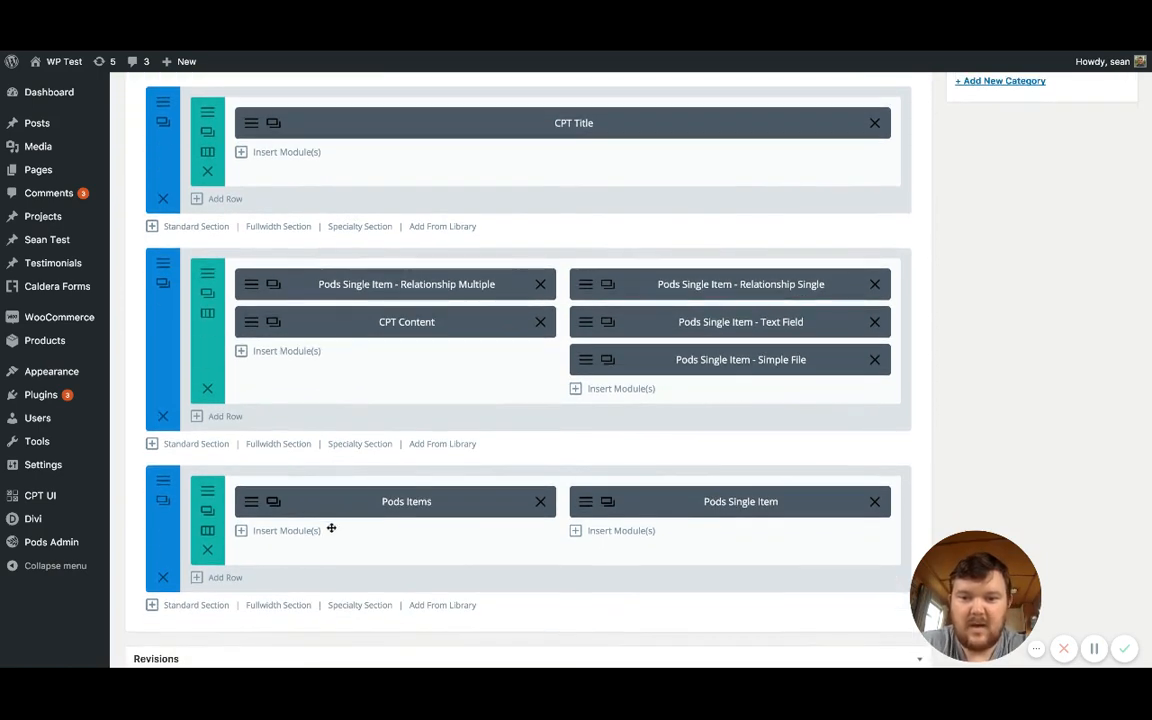
# Step: Insert a Pods Single Item module below the Pods Items module in the layout's last section
pyautogui.click(273, 536)
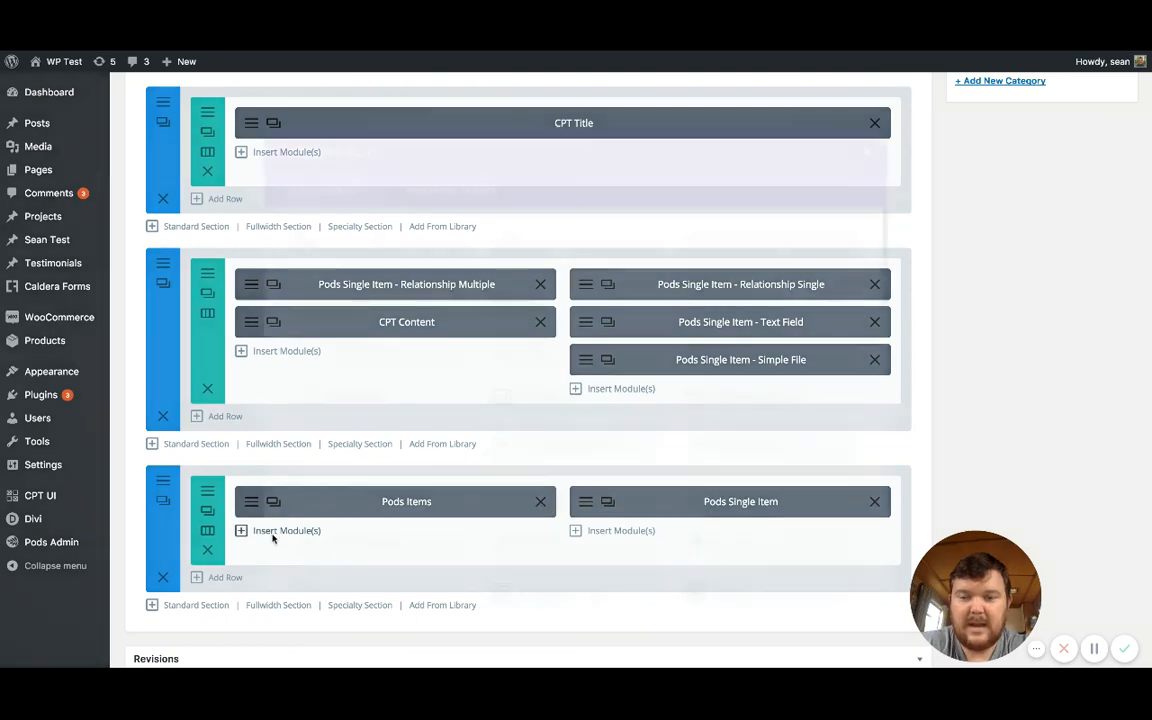
pyautogui.scroll(-1, 366, 403)
pyautogui.scroll(-5, 366, 403)
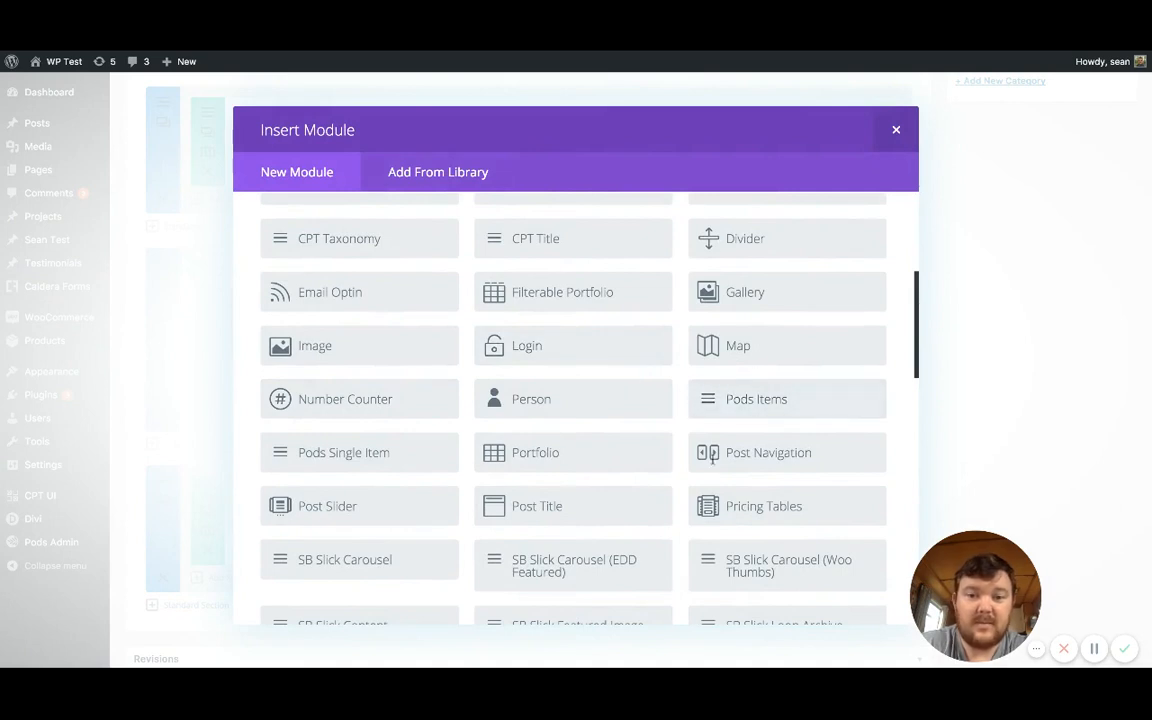
pyautogui.click(339, 453)
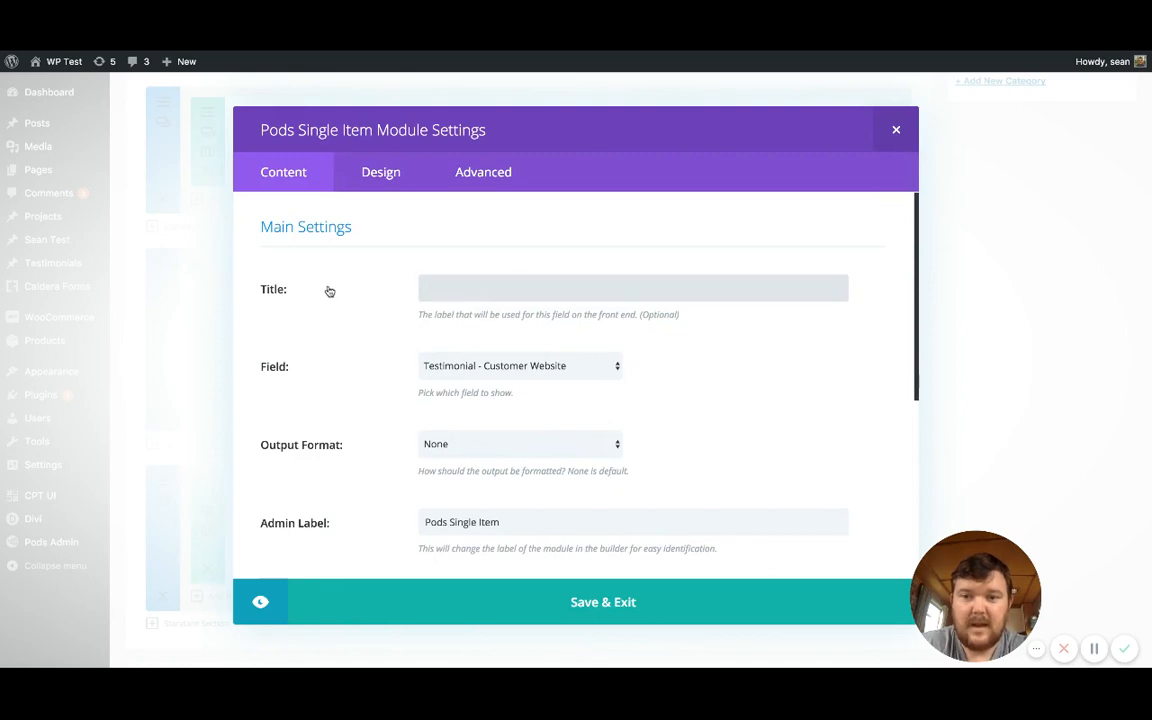
# Step: Set the new module's title to the account holder's first name followed by "Title for Video"
pyautogui.write('Sean')
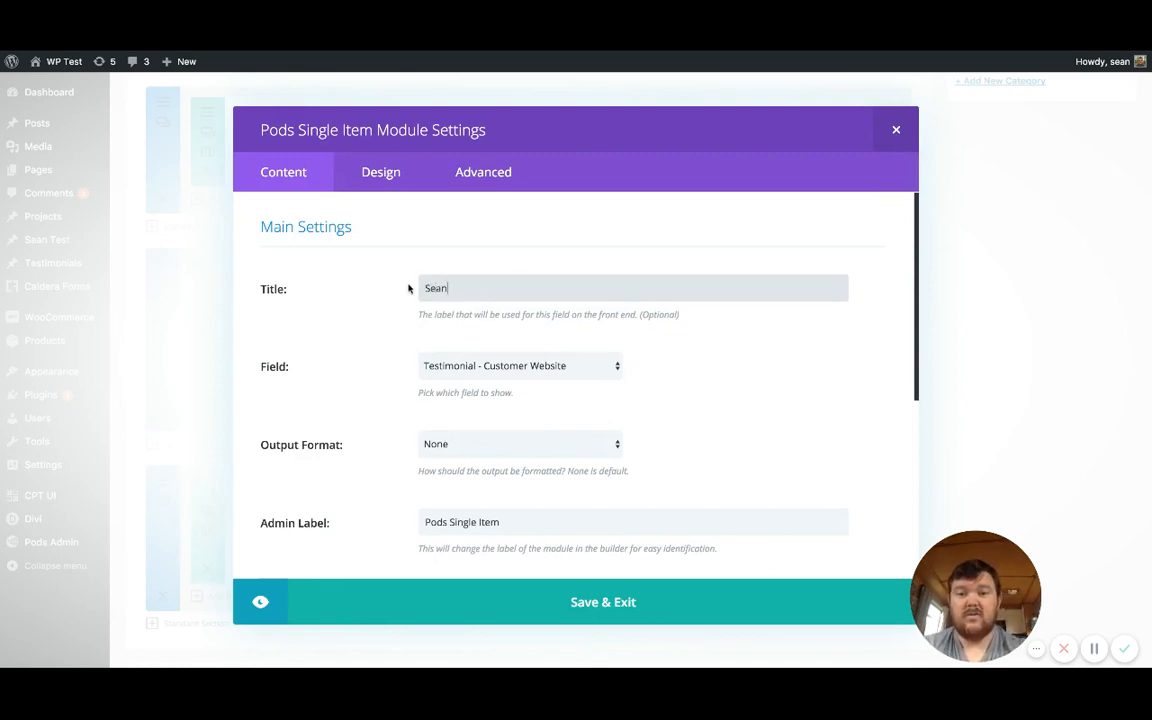
pyautogui.write(' Title for Video')
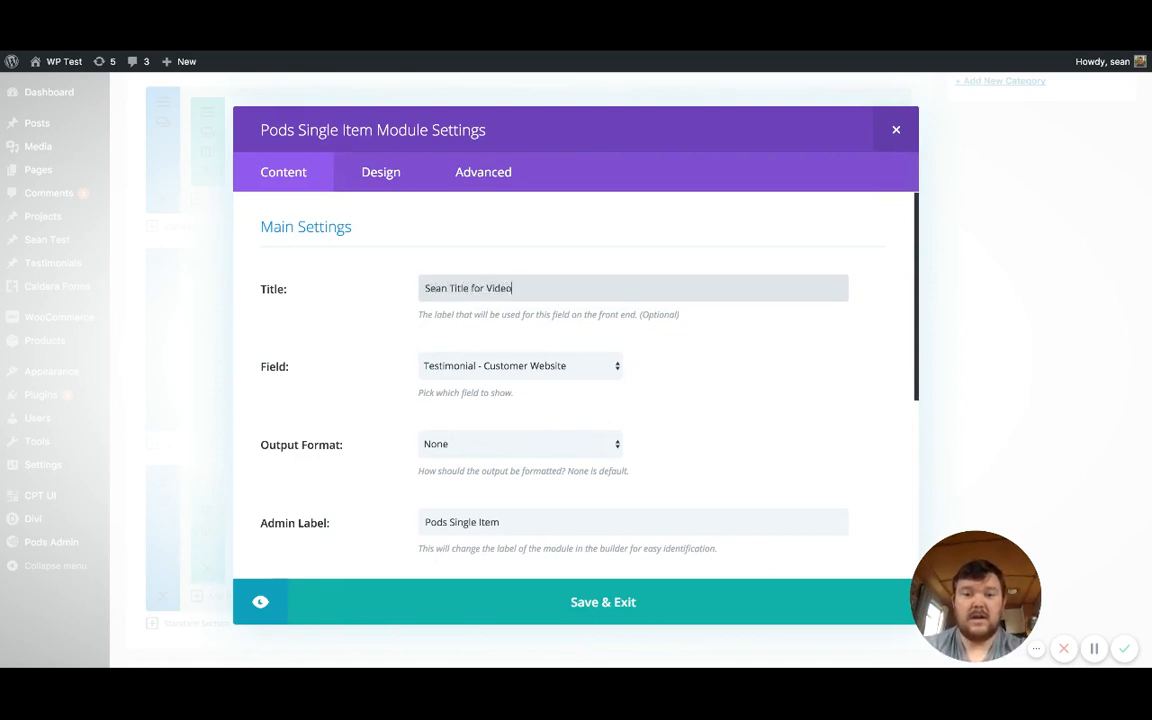
pyautogui.press('Tab')
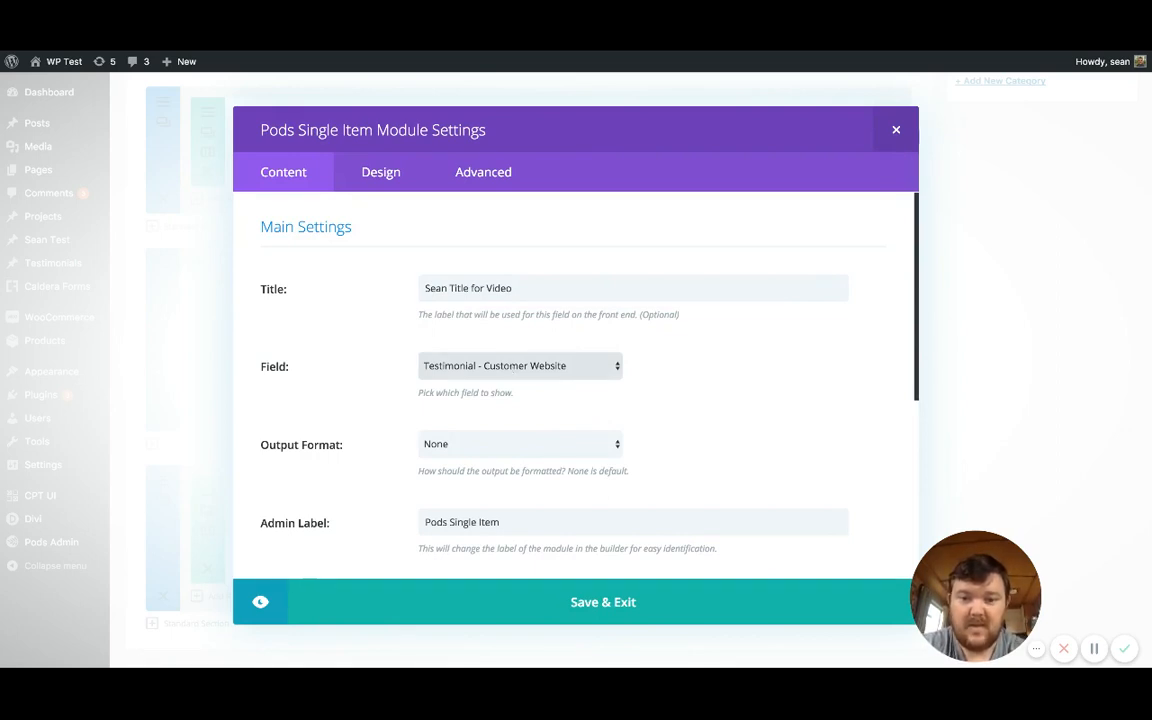
# Step: Set the new Pods Single Item module's field to the custom post type's Test Paragraph, check its heading design options, and save it
pyautogui.click(430, 353)
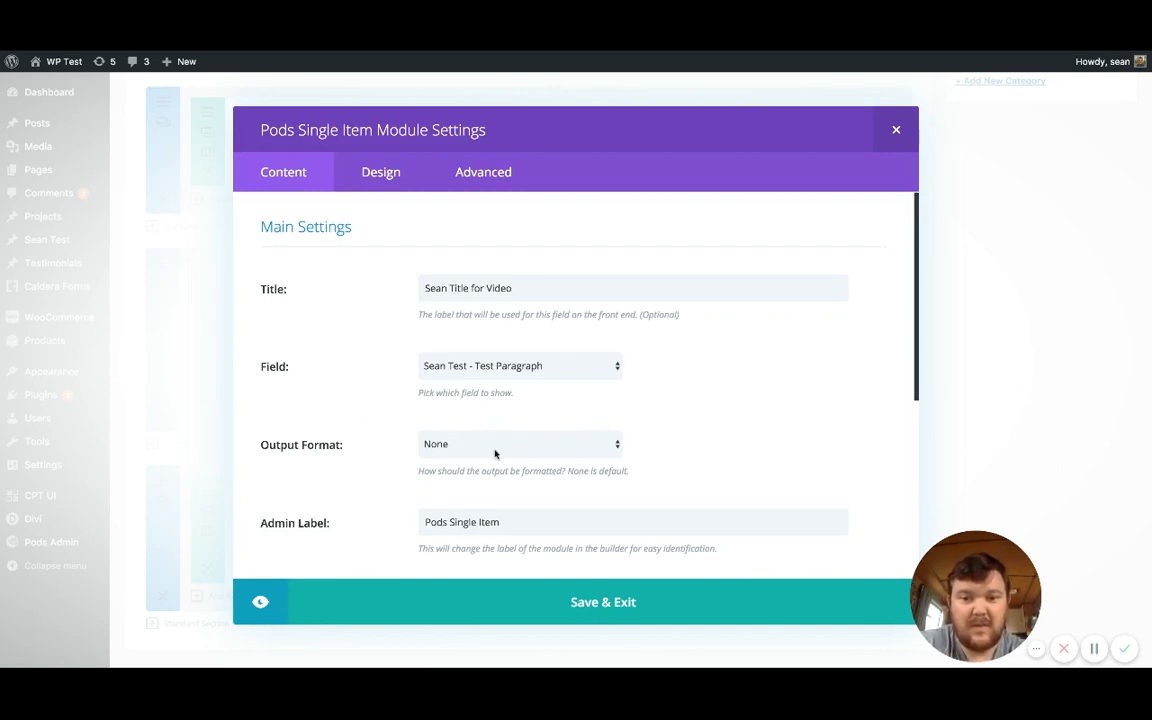
pyautogui.click(359, 188)
pyautogui.scroll(-10, 355, 337)
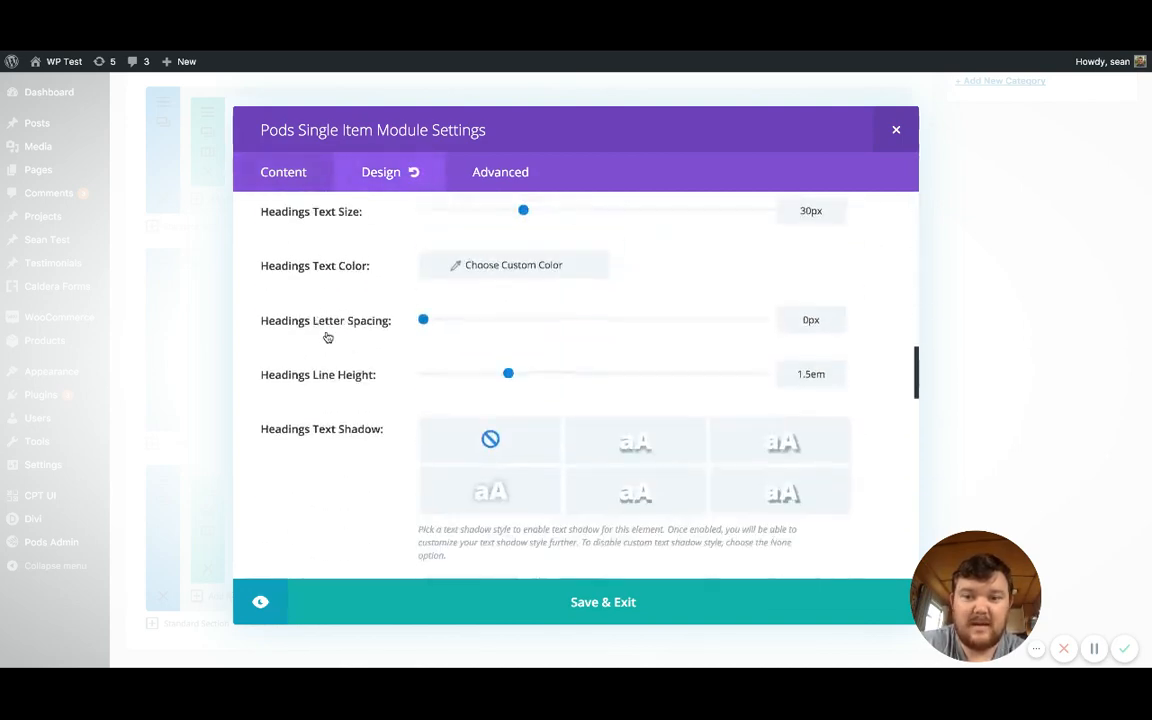
pyautogui.scroll(10, 327, 334)
pyautogui.click(277, 172)
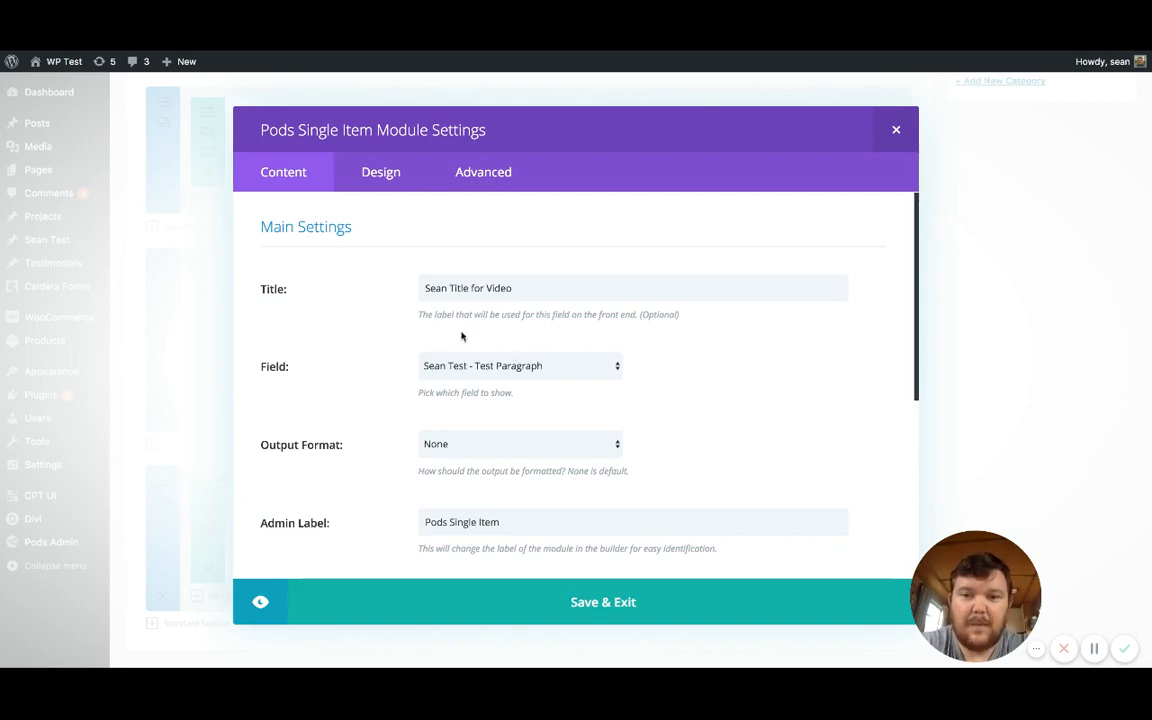
pyautogui.click(573, 600)
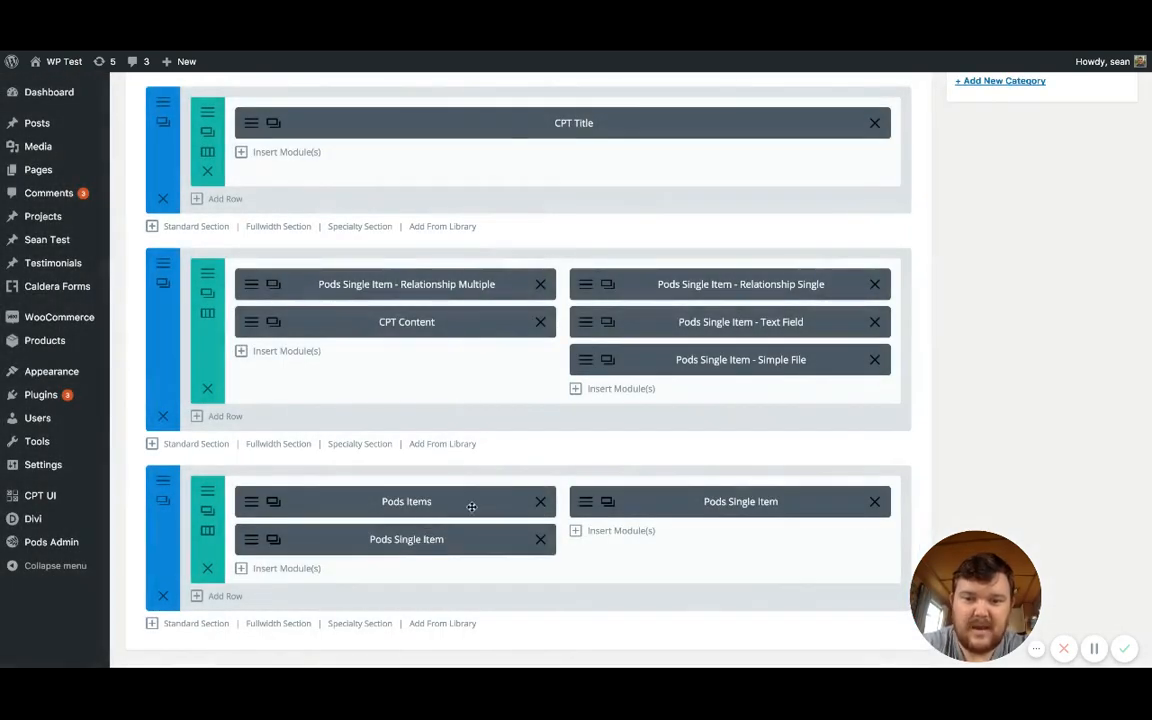
# Step: Delete the old Pods Items and second-column Pods Single Item modules from the last section and insert a new Pods Items module in the second column
pyautogui.click(540, 501)
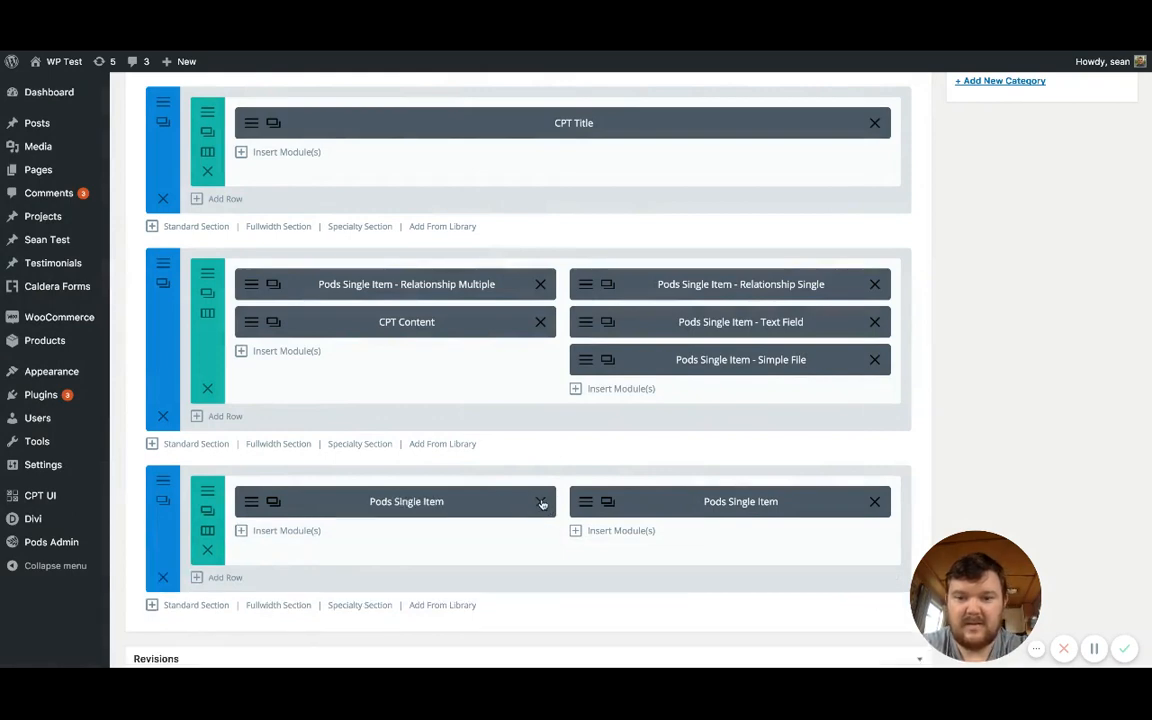
pyautogui.click(873, 502)
pyautogui.click(689, 503)
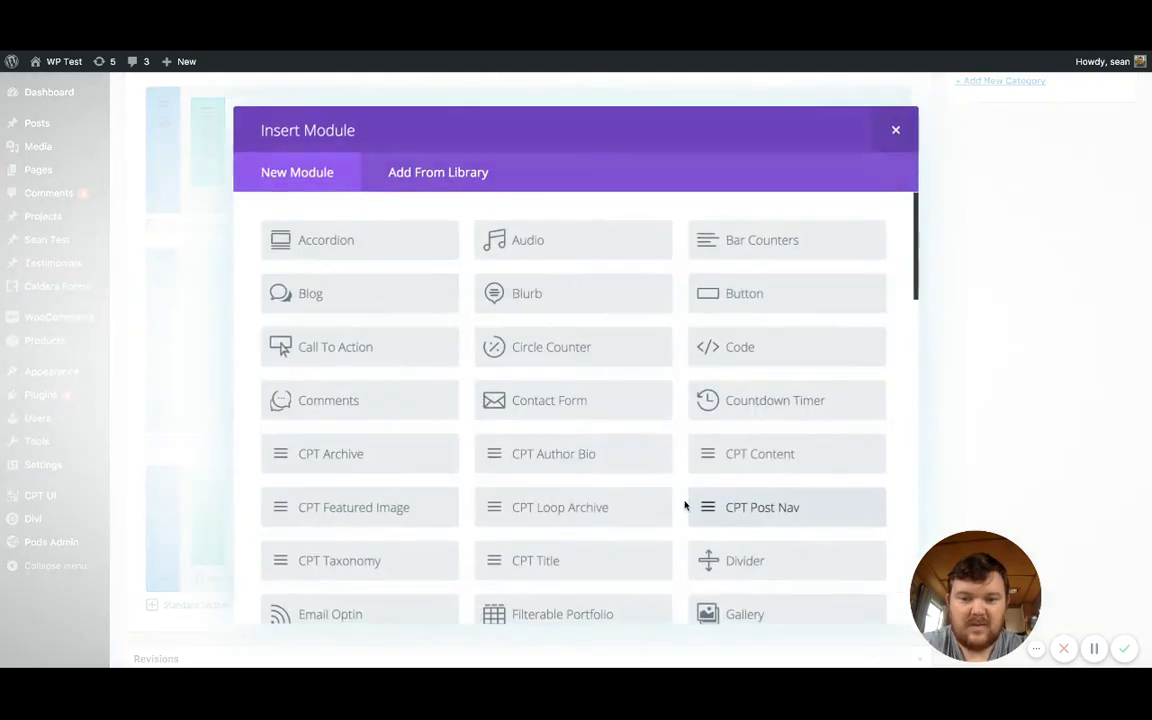
pyautogui.scroll(-5, 533, 361)
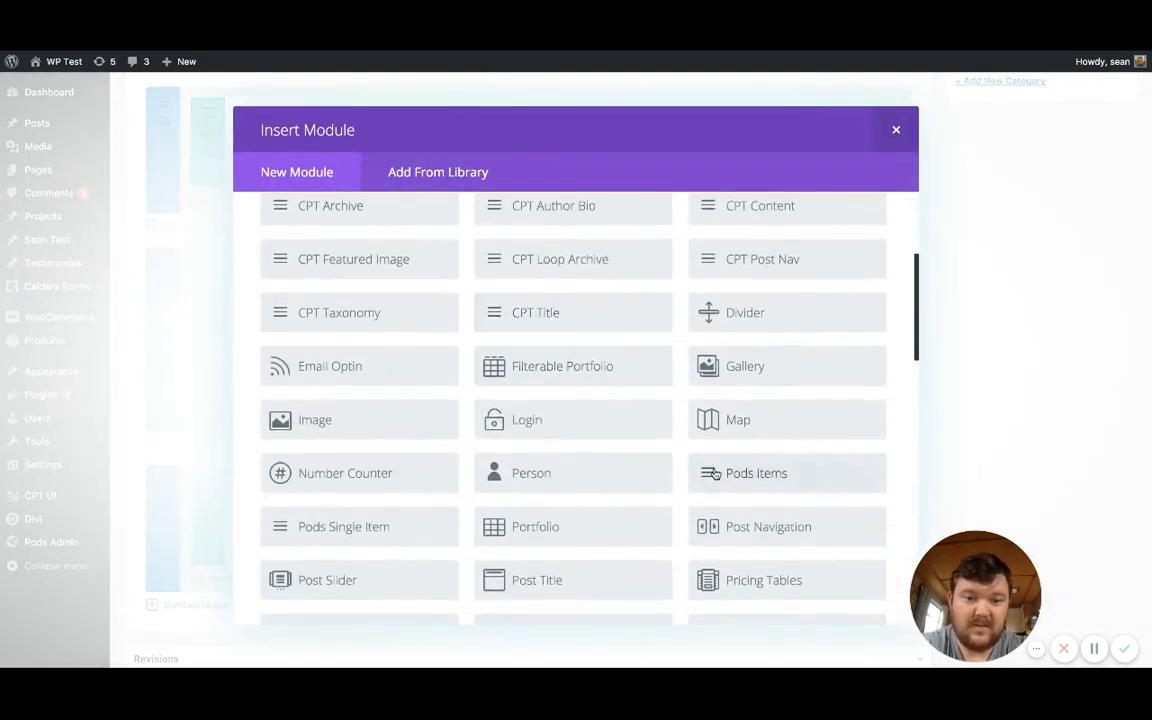
pyautogui.click(714, 473)
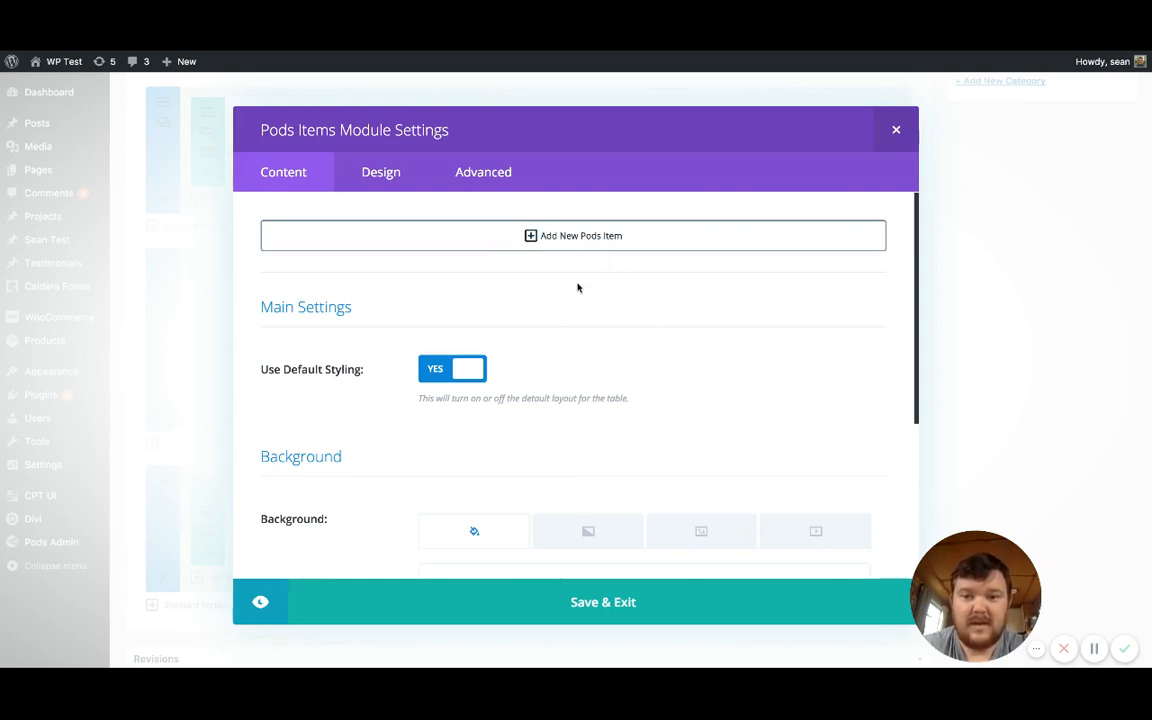
pyautogui.click(450, 369)
pyautogui.click(450, 369)
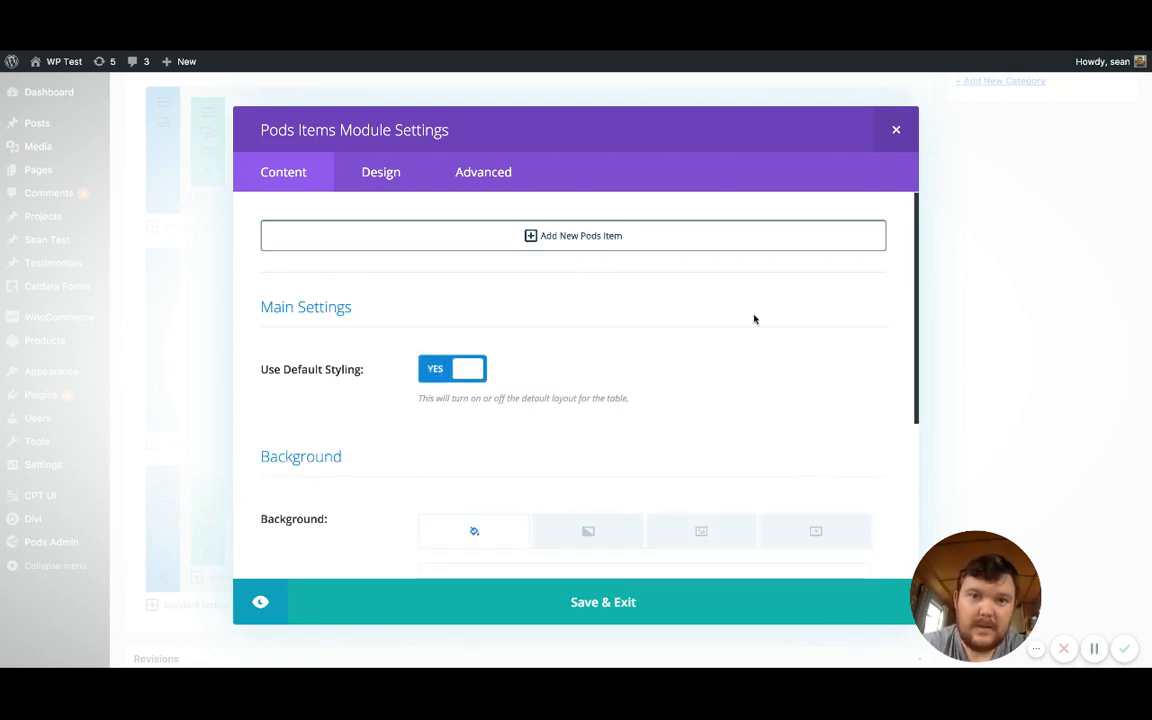
# Step: Add a Pods item showing the custom post type's Test Text field with the title "Video Test Text"
pyautogui.click(690, 236)
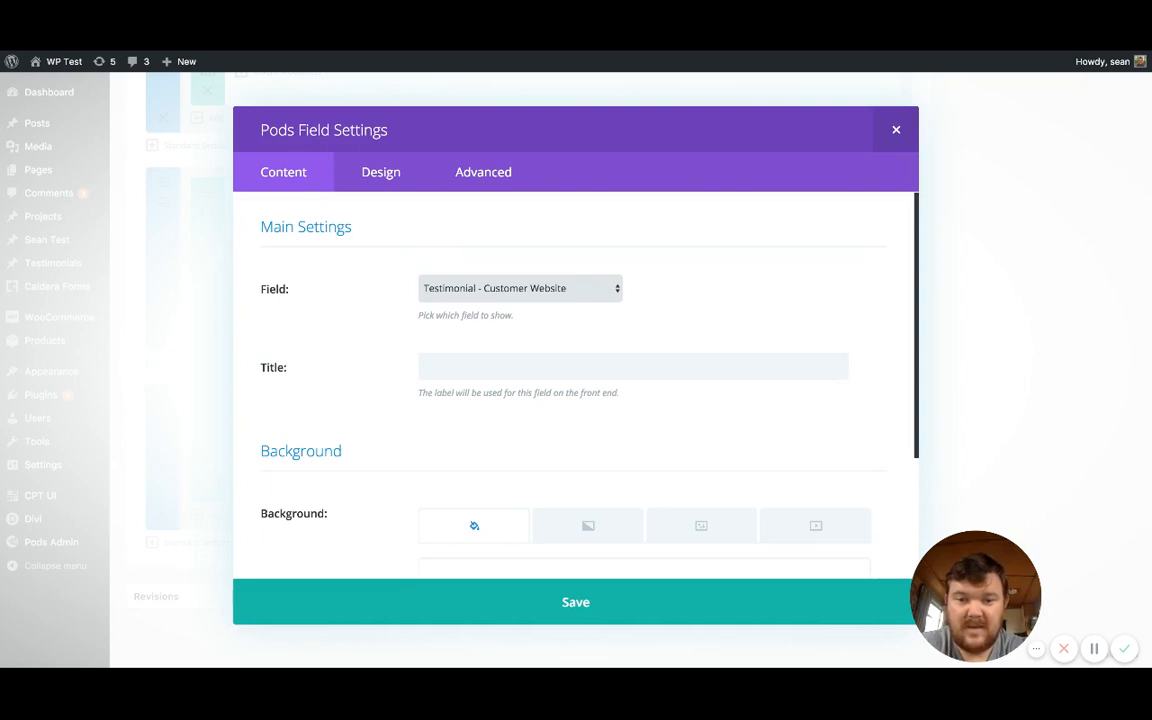
pyautogui.click(494, 433)
pyautogui.click(470, 375)
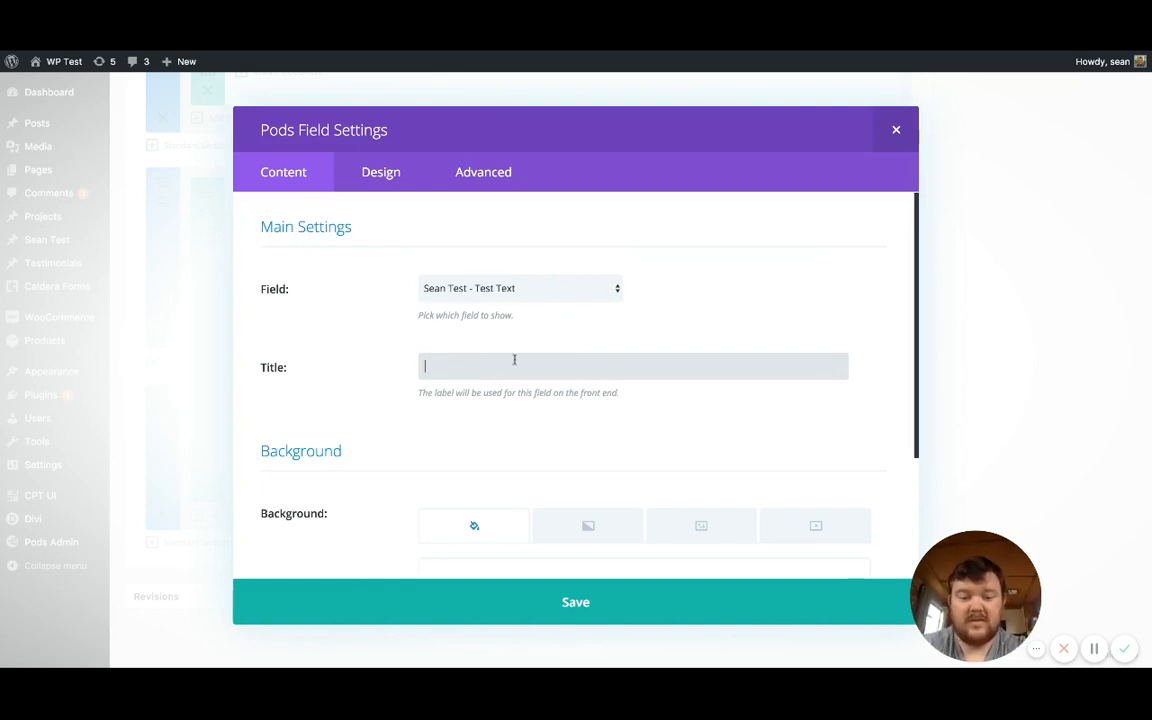
pyautogui.write('Video Test Tewxt')
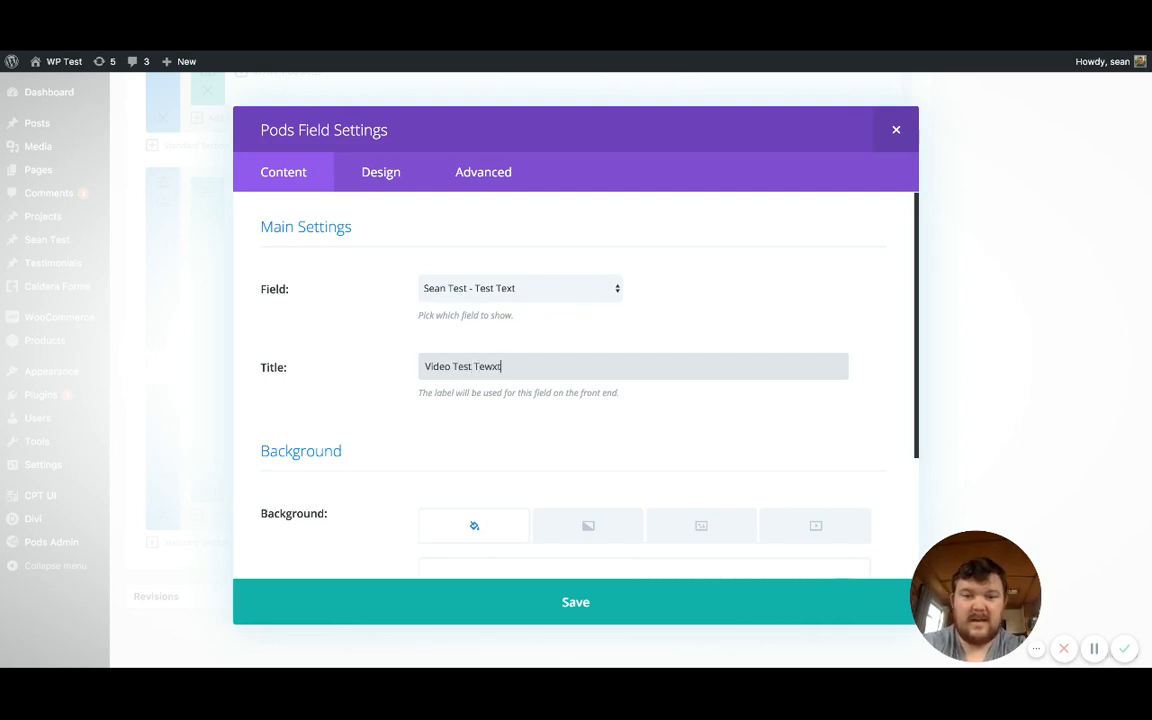
pyautogui.press('BackSpace')
pyautogui.write('x')
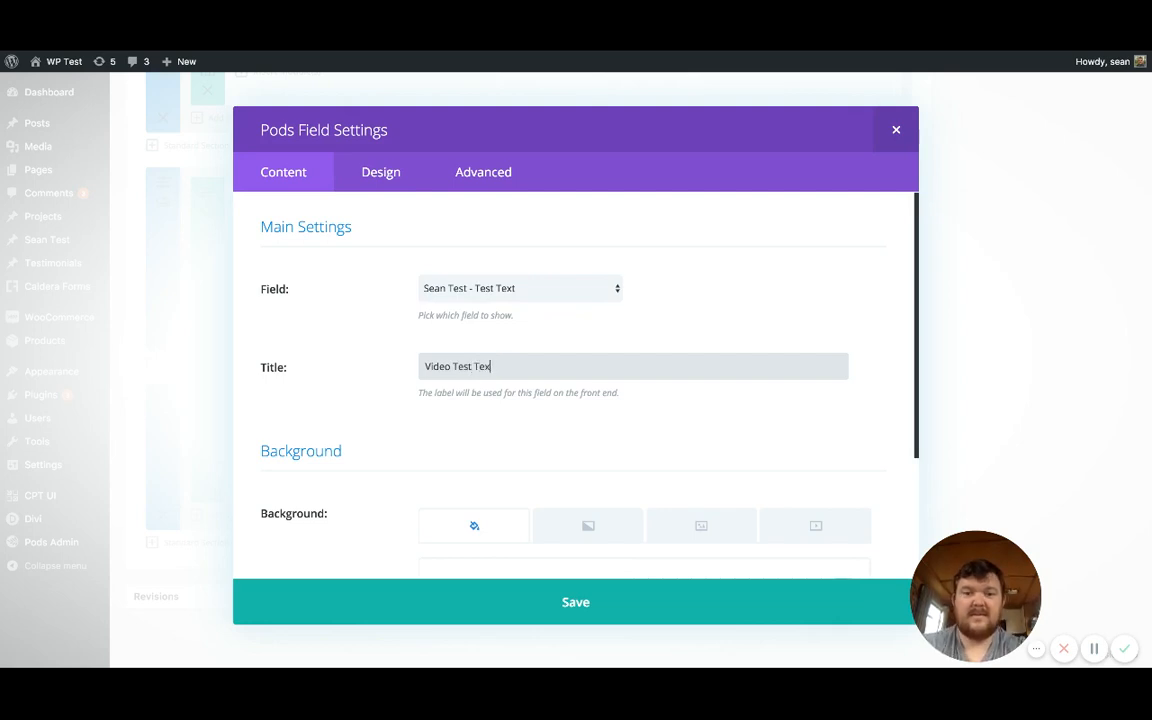
pyautogui.write('t')
pyautogui.click(548, 609)
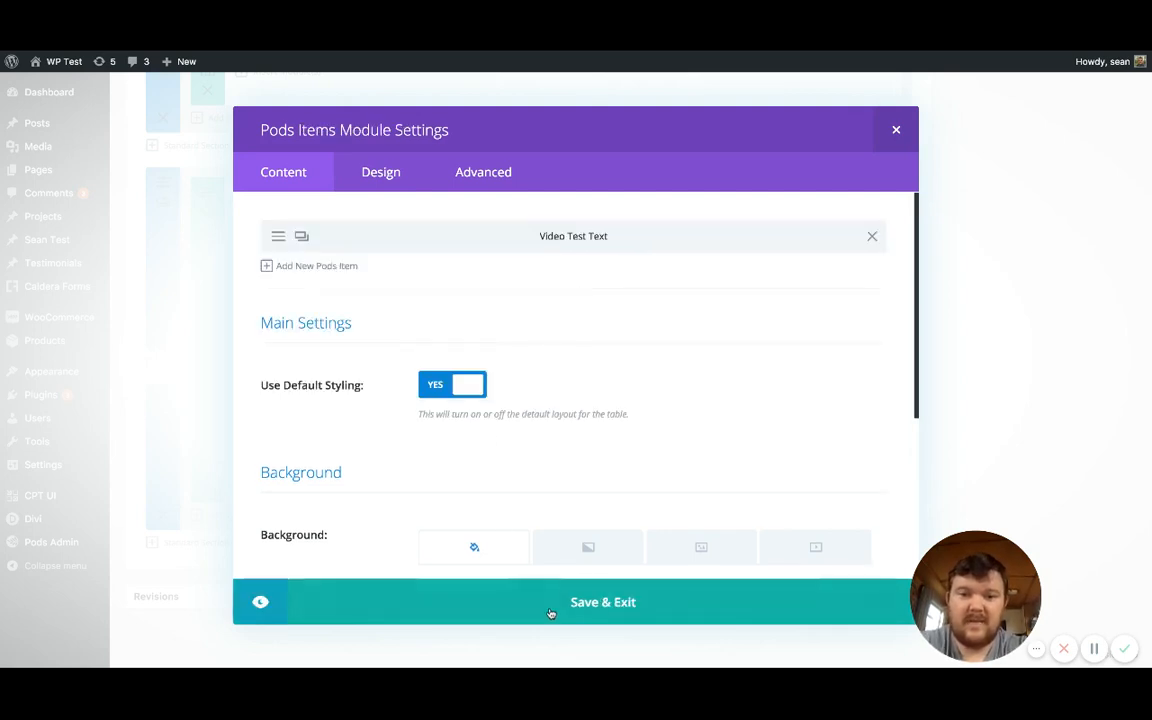
# Step: Add a second Pods item showing the custom post type's Test Website field with the title "Video Website"
pyautogui.click(302, 266)
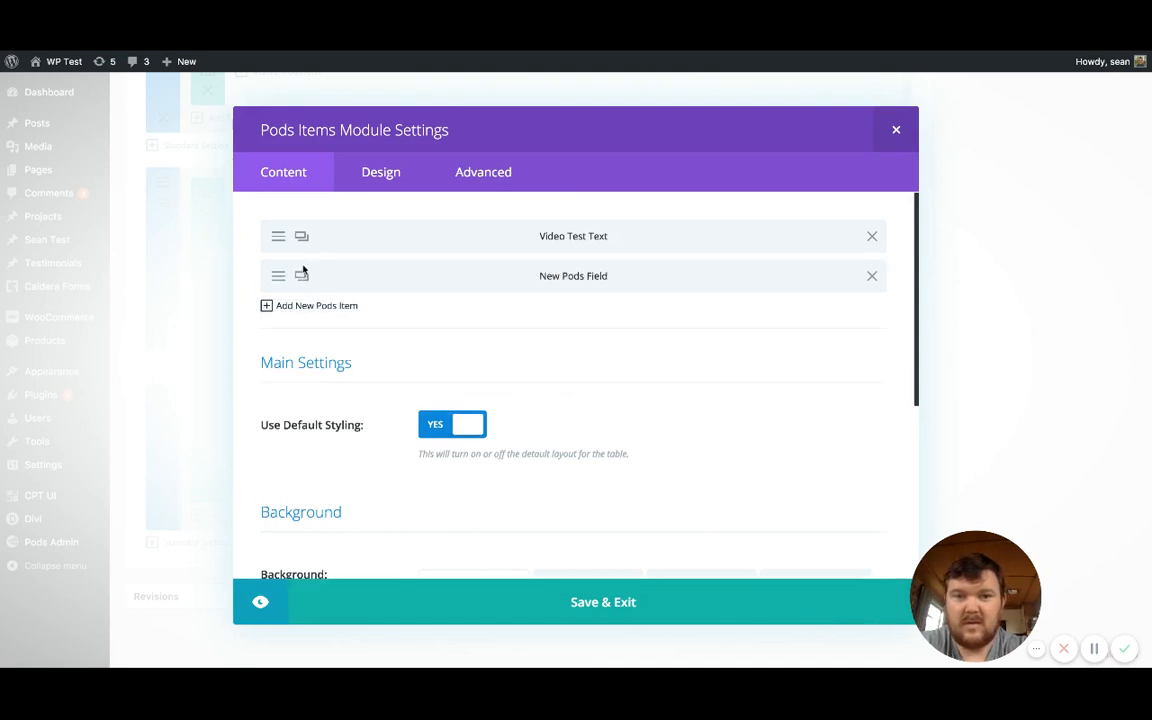
pyautogui.click(302, 274)
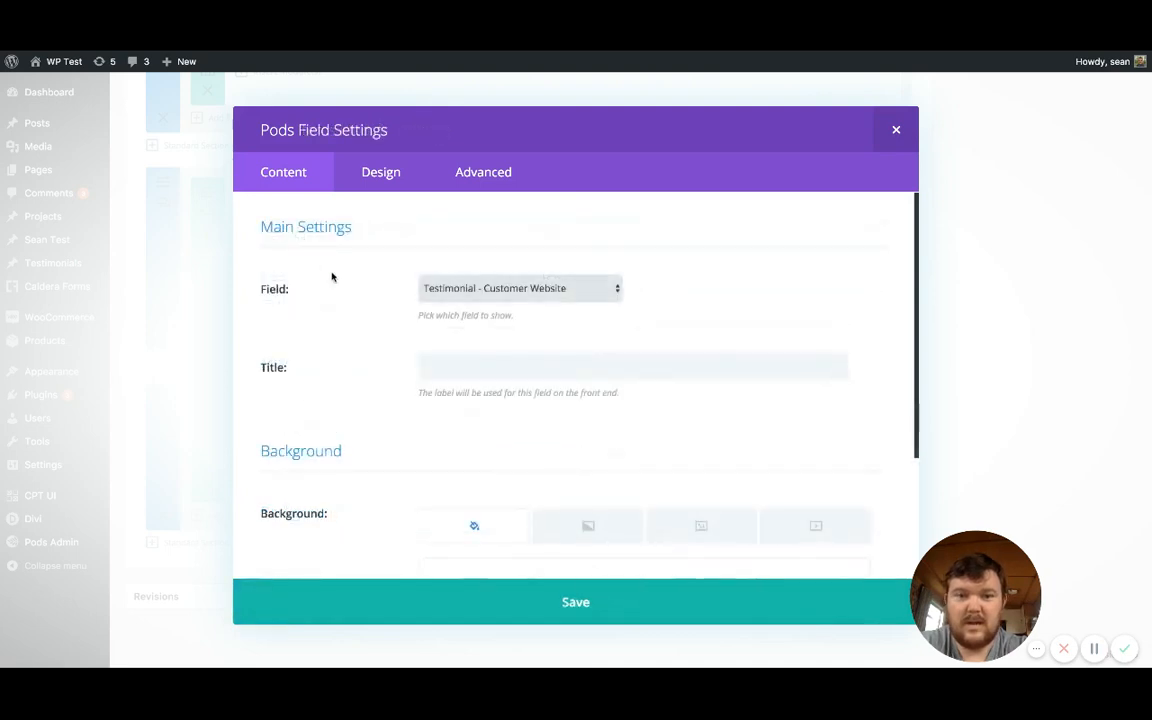
pyautogui.click(500, 443)
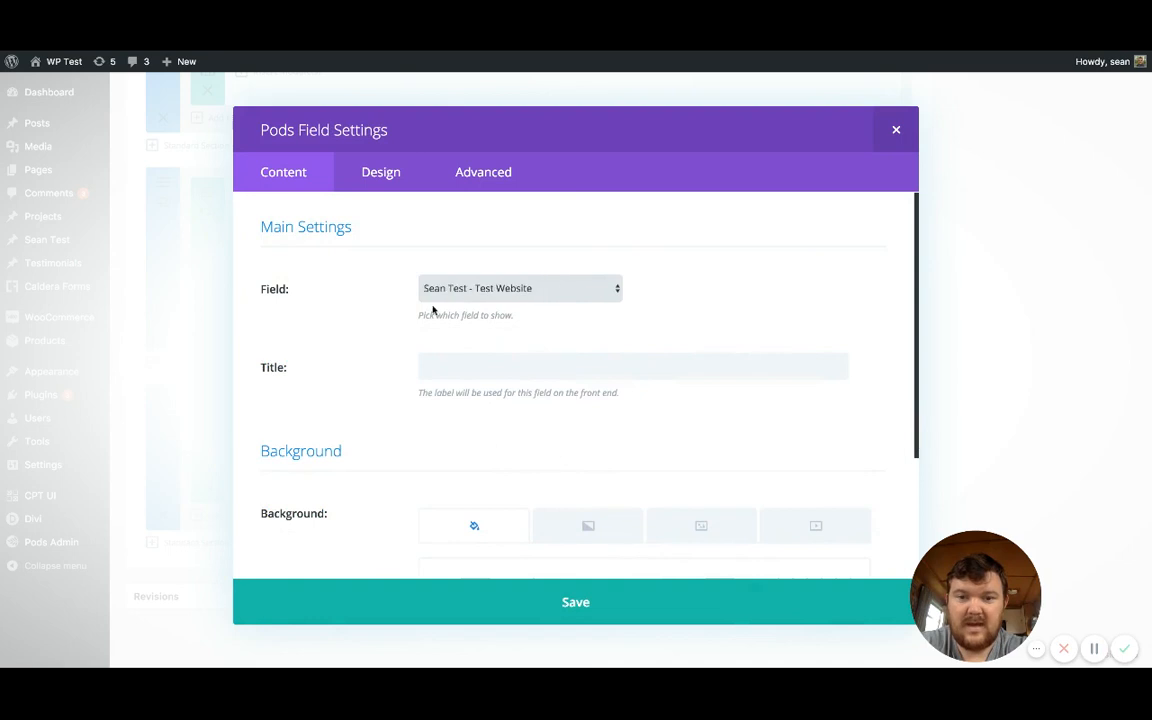
pyautogui.click(441, 359)
pyautogui.write('Video Website')
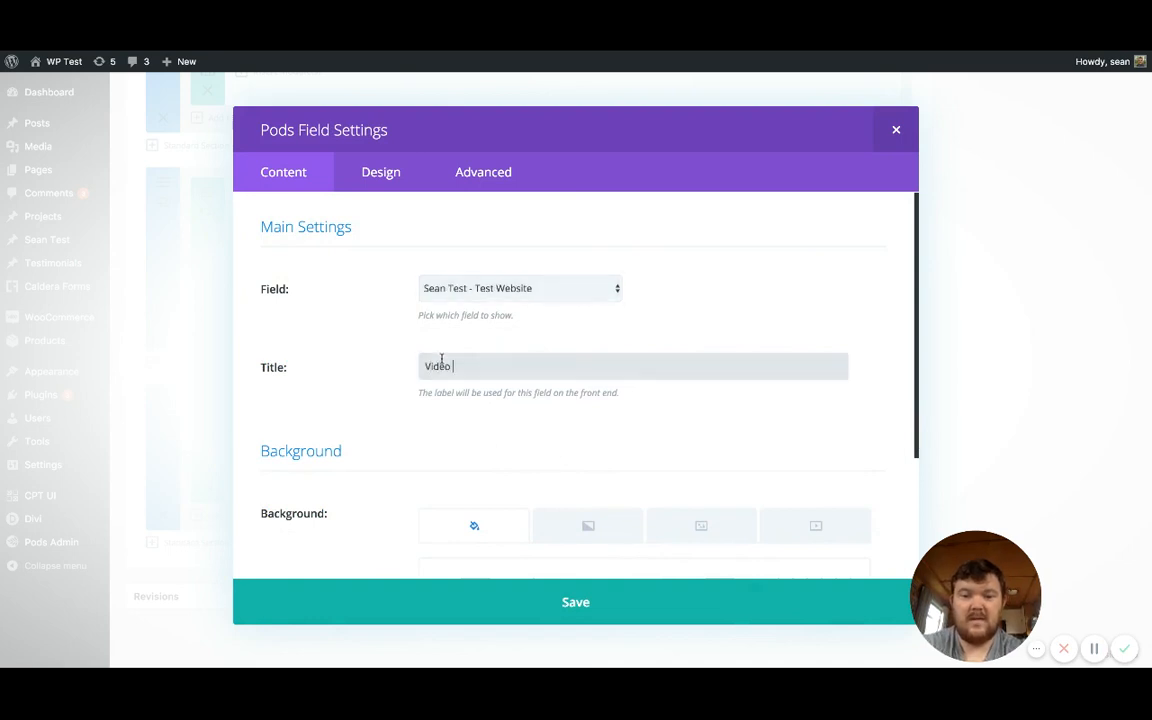
pyautogui.click(512, 601)
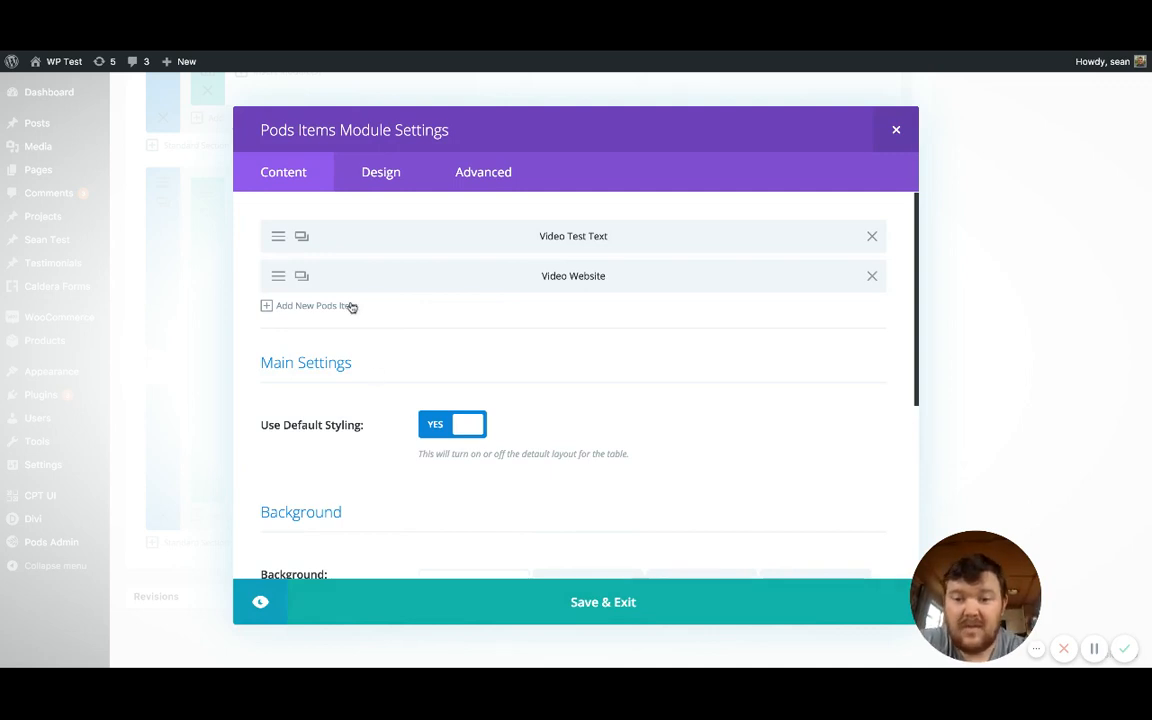
# Step: Look over the row colour and padding options without default styling, turn default styling back on, and save the Pods Items module
pyautogui.click(451, 415)
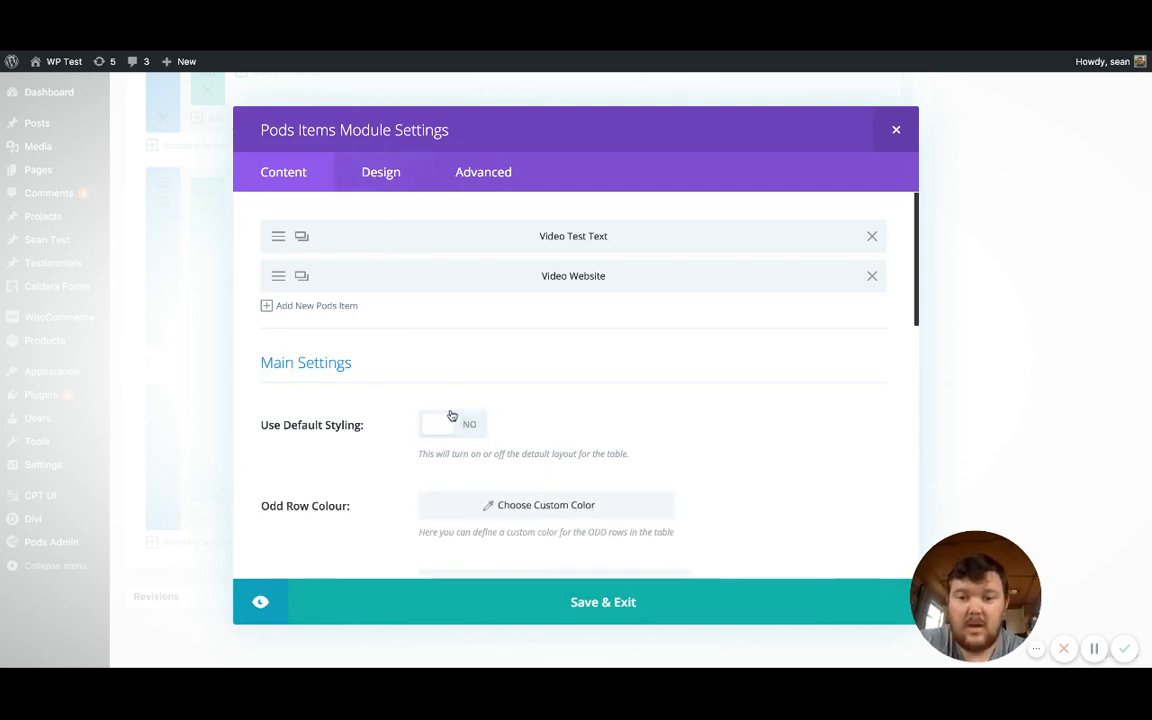
pyautogui.scroll(-5, 380, 494)
pyautogui.scroll(-5, 380, 499)
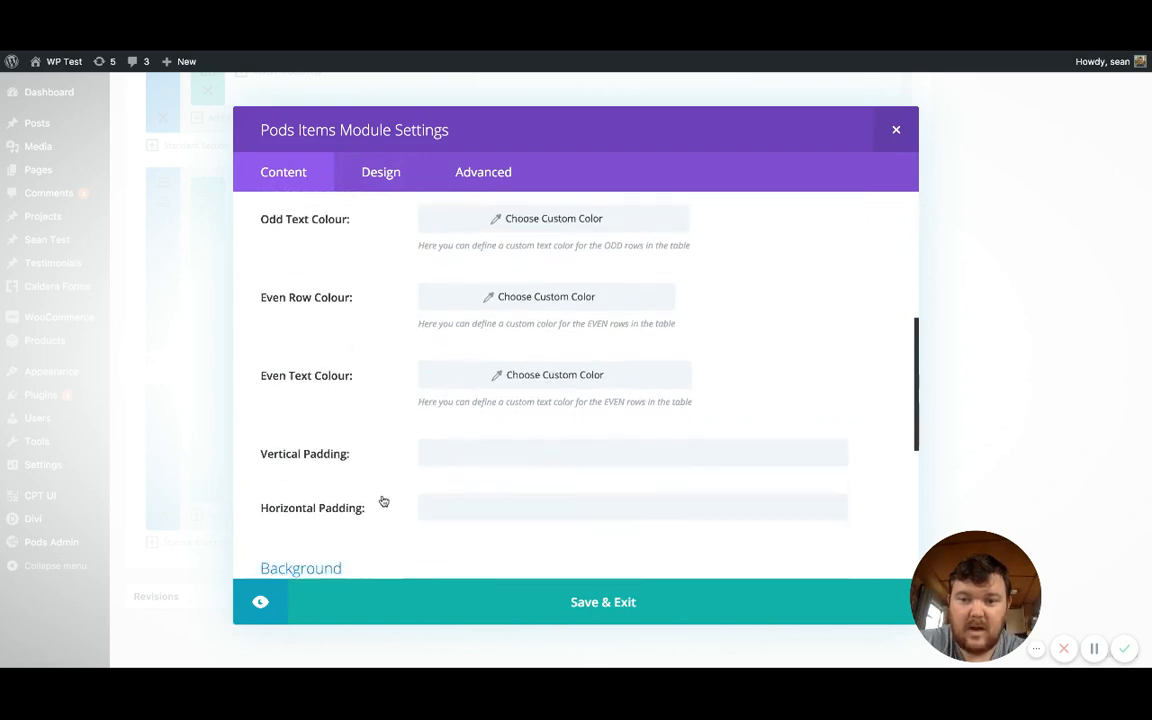
pyautogui.scroll(7, 380, 499)
pyautogui.click(443, 315)
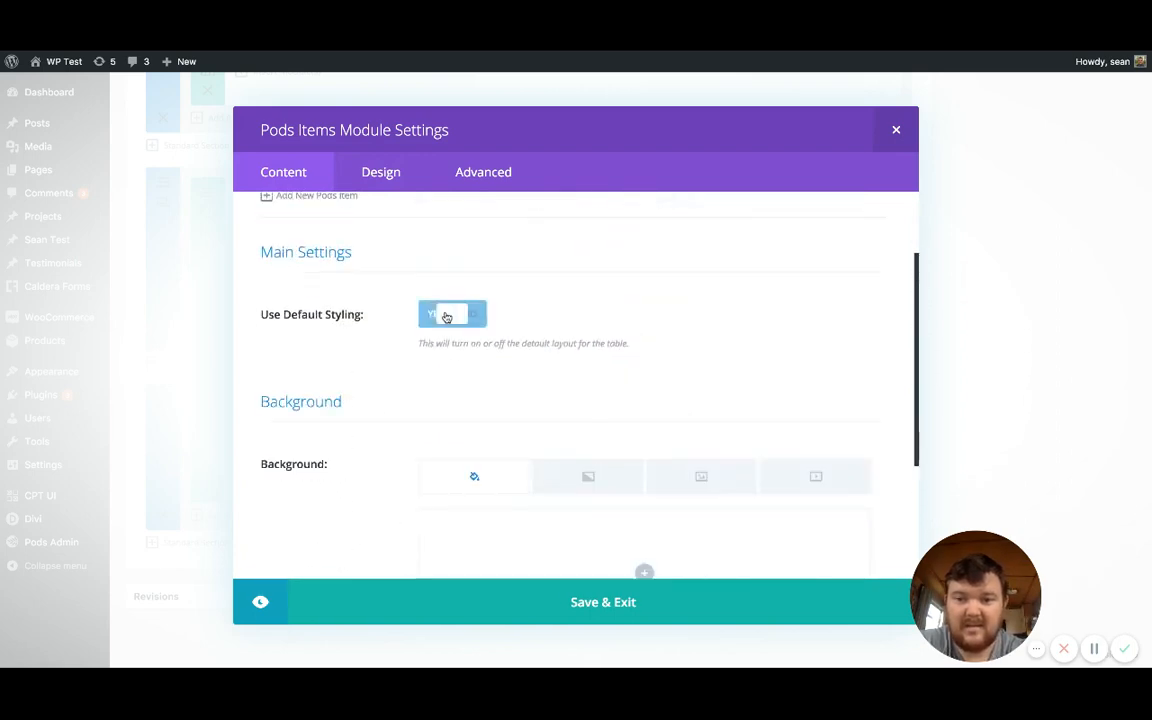
pyautogui.click(582, 592)
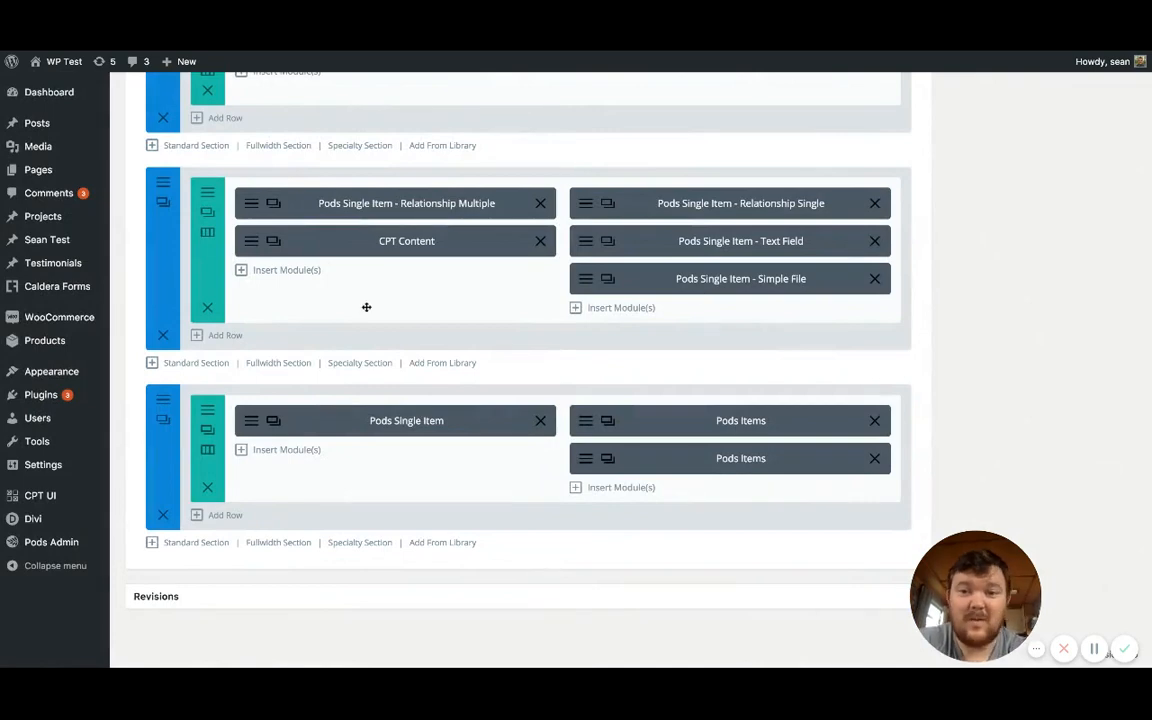
# Step: Delete all four Pods Single Item modules from the layout's middle section
pyautogui.scroll(2, 373, 306)
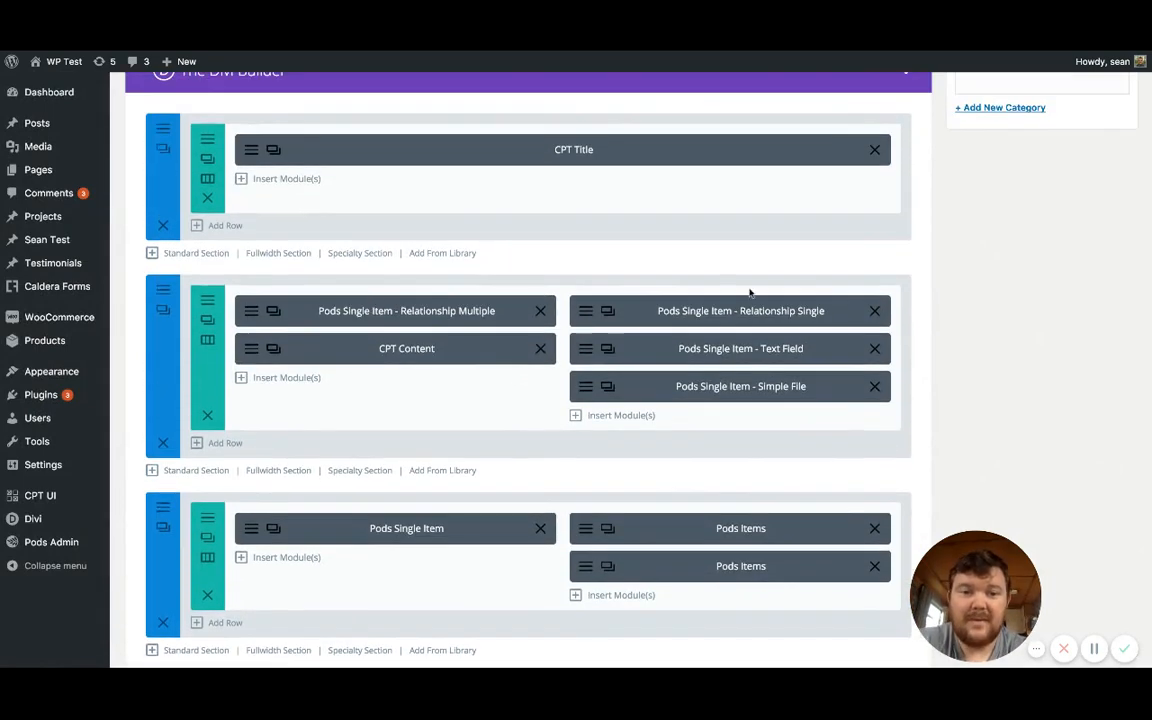
pyautogui.click(874, 311)
pyautogui.click(874, 311)
pyautogui.click(874, 311)
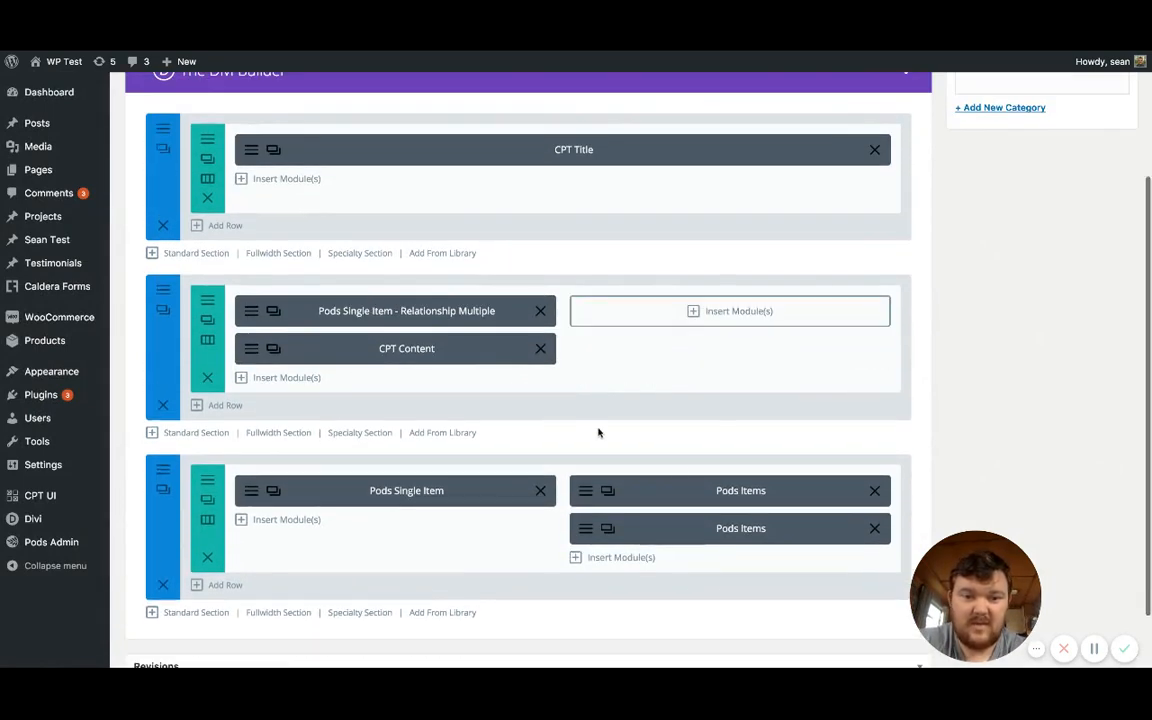
pyautogui.click(543, 311)
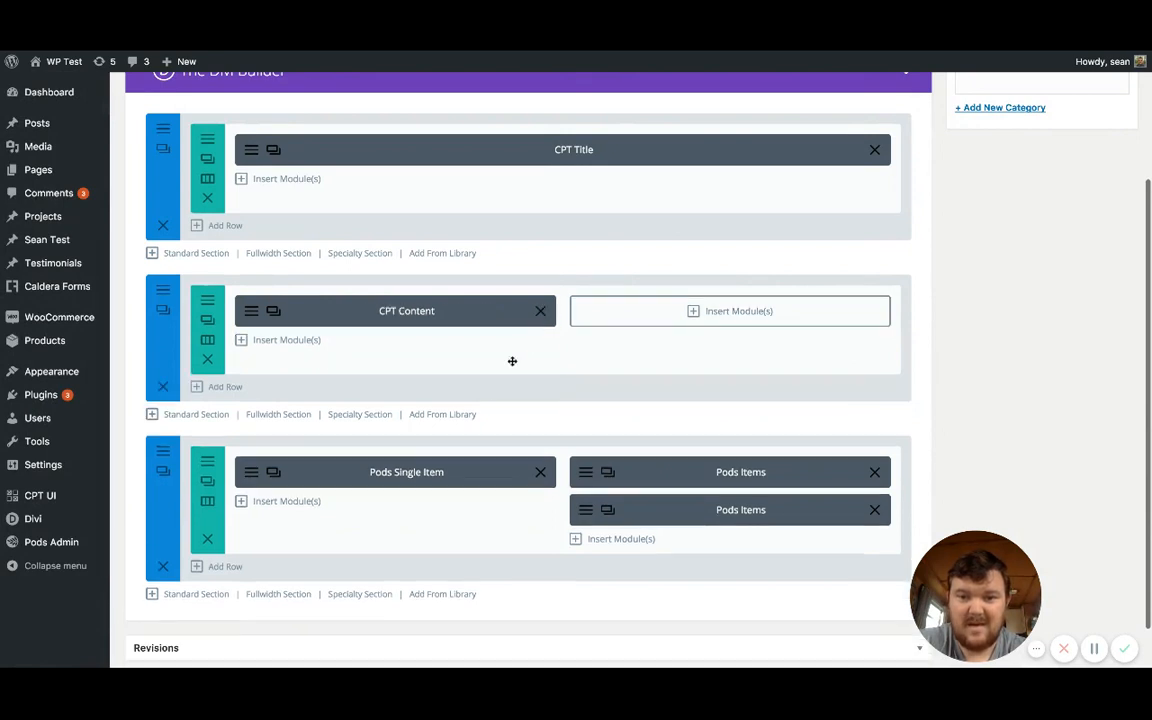
# Step: Move the CPT Content module above the Pods Single Item in the last section and delete the empty middle section
pyautogui.moveTo(364, 310); pyautogui.dragTo(397, 470)
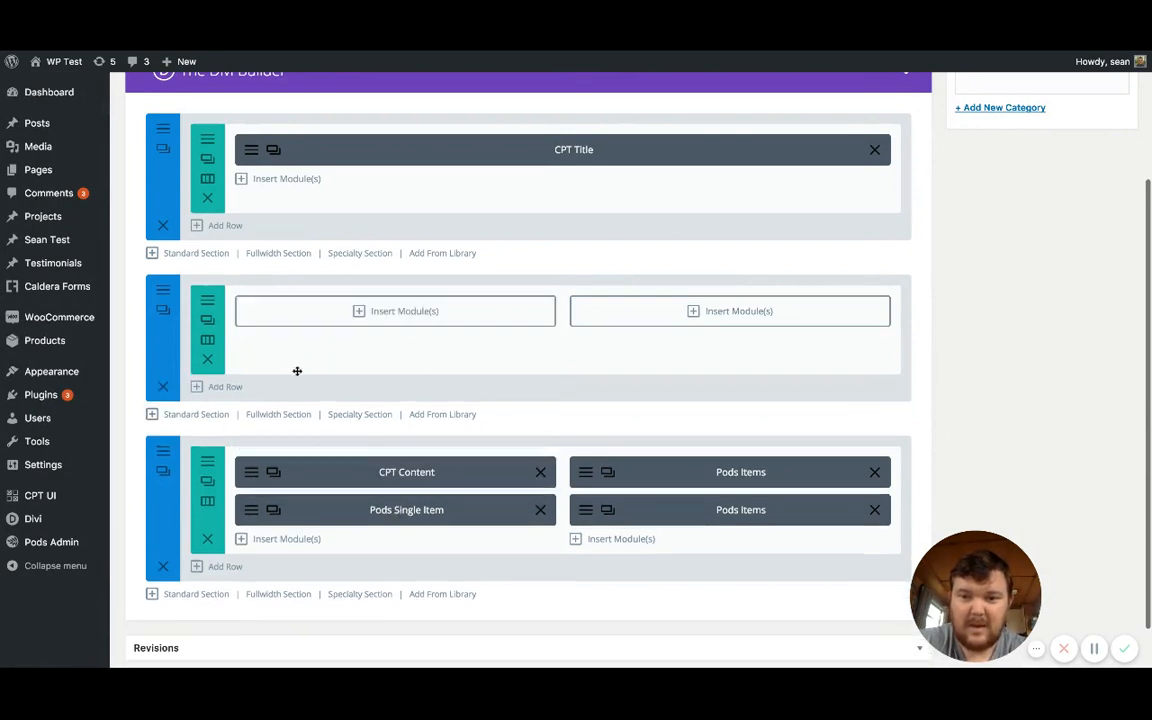
pyautogui.click(162, 386)
pyautogui.scroll(1, 982, 293)
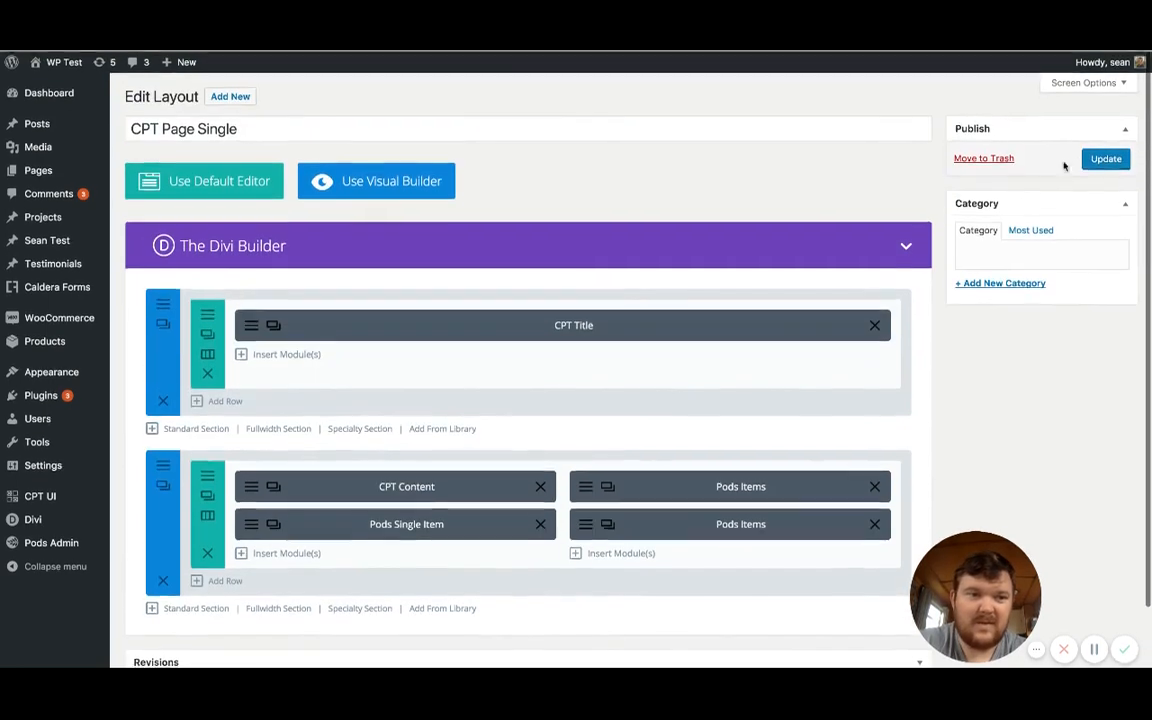
# Step: Delete the upper of the two Pods Items modules and update the layout with the changes
pyautogui.click(1106, 157)
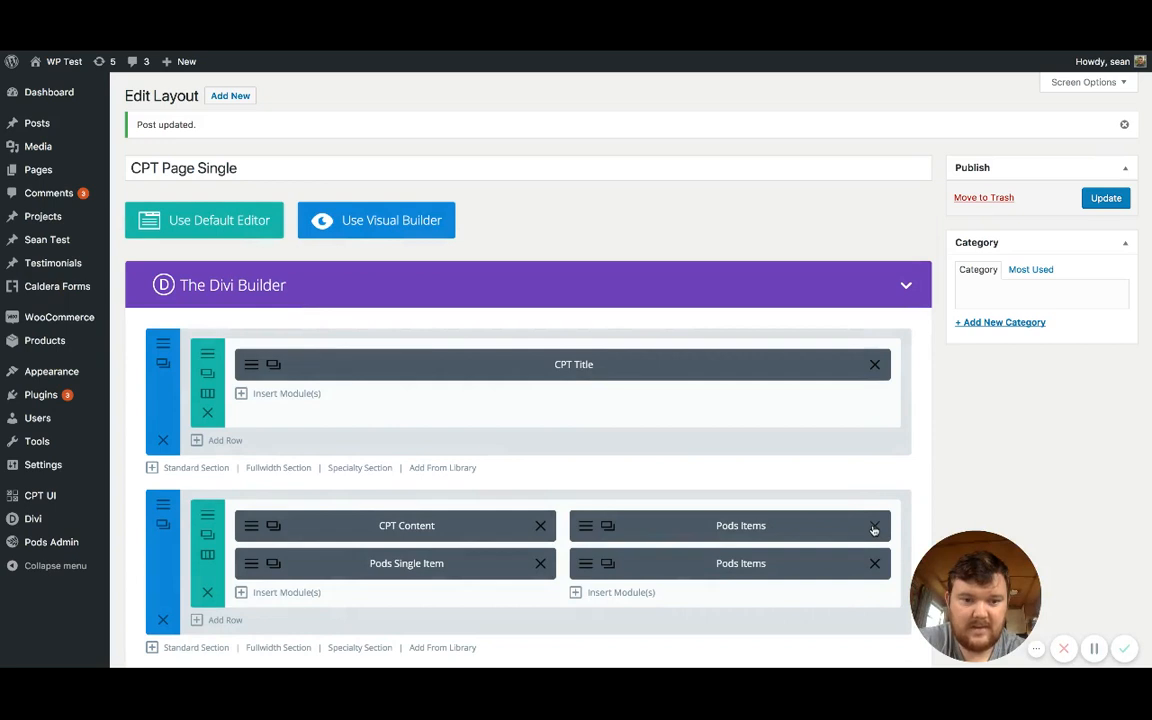
pyautogui.click(873, 527)
pyautogui.click(1104, 197)
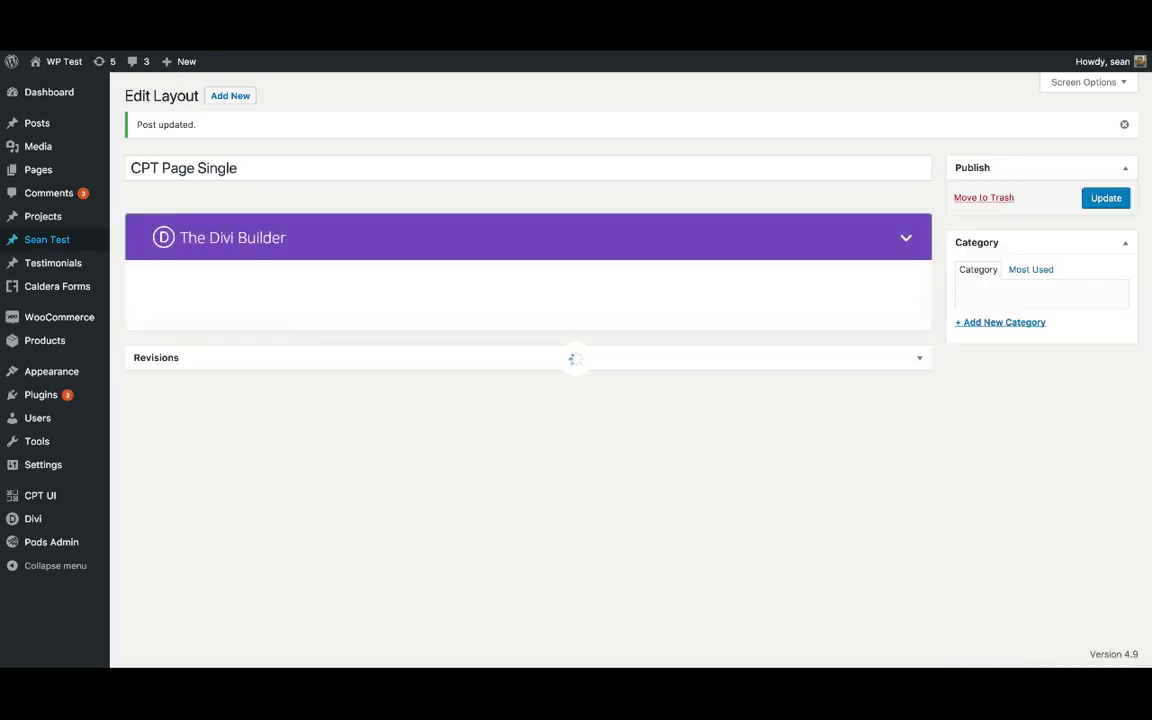
# Step: View the custom post type entry Test UI 1 on the front end
pyautogui.click(60, 240)
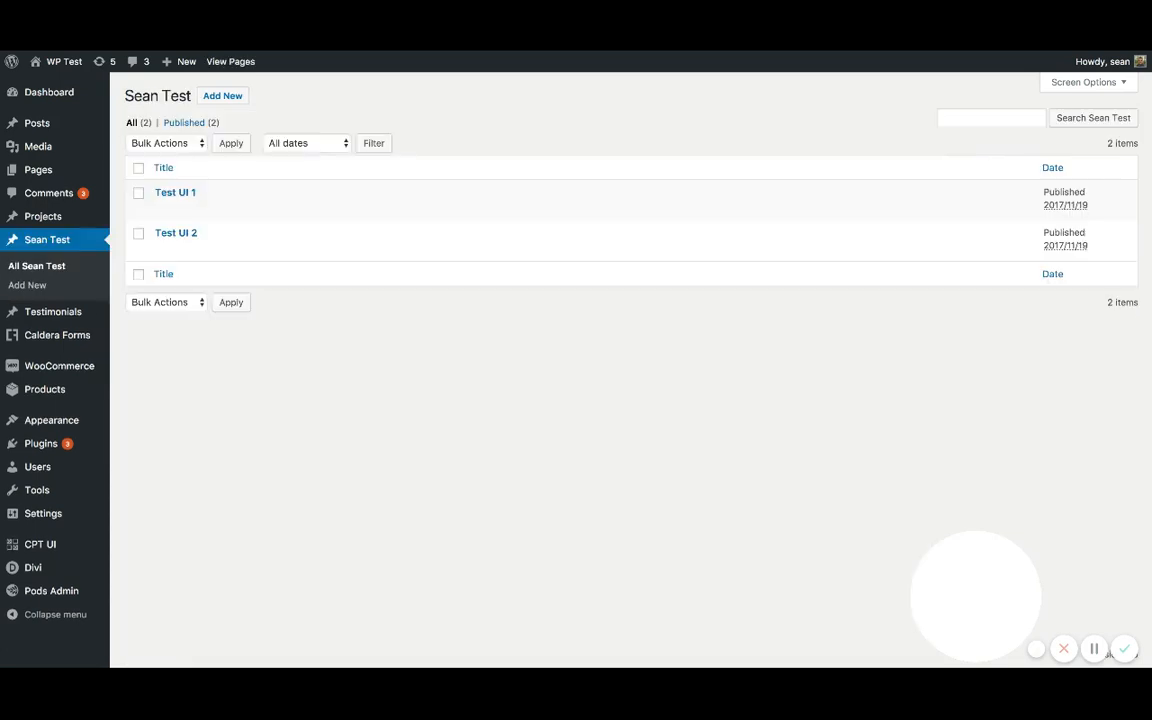
pyautogui.moveTo(152, 184)
pyautogui.click(271, 208)
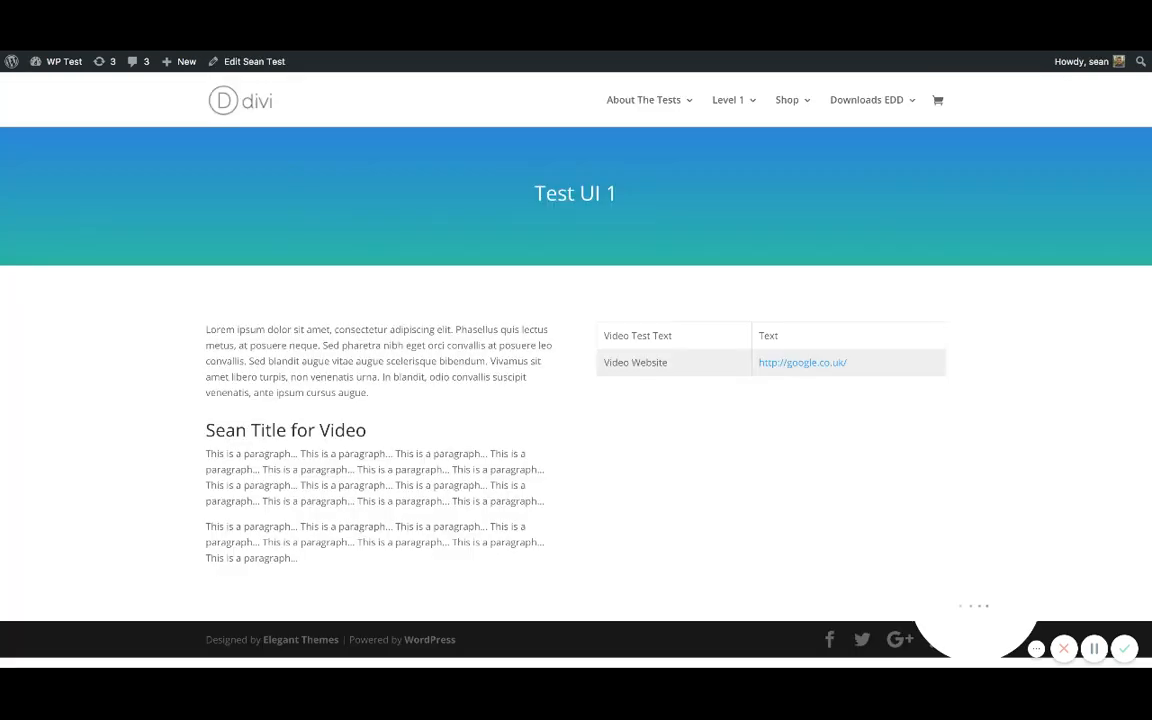
# Step: Examine the custom title and the paragraph field text displayed below the post content
pyautogui.doubleClick(212, 431)
pyautogui.moveTo(368, 432); pyautogui.dragTo(200, 432)
pyautogui.click(281, 430)
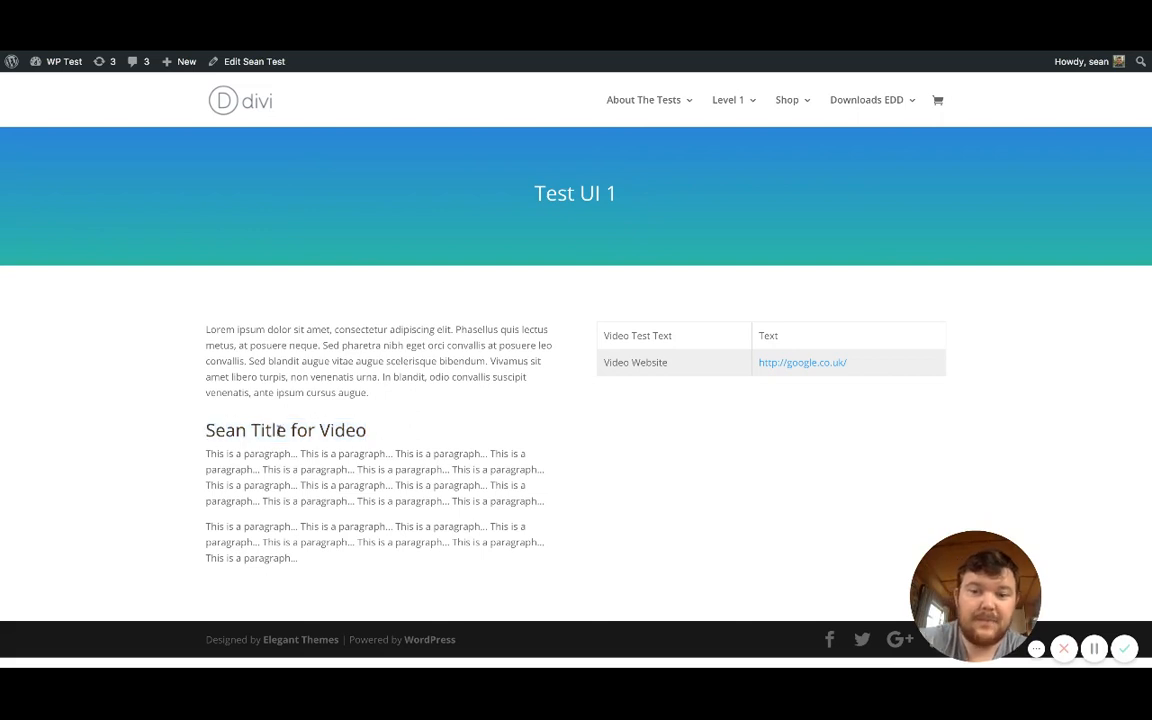
pyautogui.moveTo(306, 560); pyautogui.dragTo(206, 453)
pyautogui.click(303, 468)
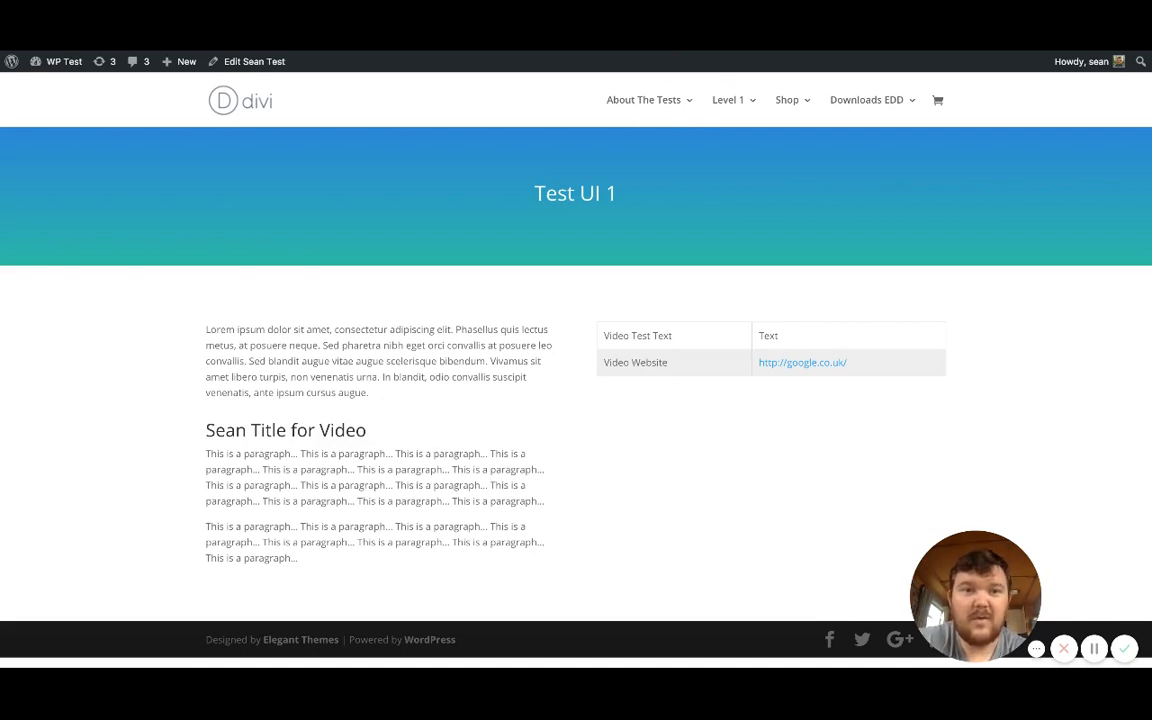
# Step: Return from the Test UI 1 page to the site's admin dashboard
pyautogui.moveTo(63, 65)
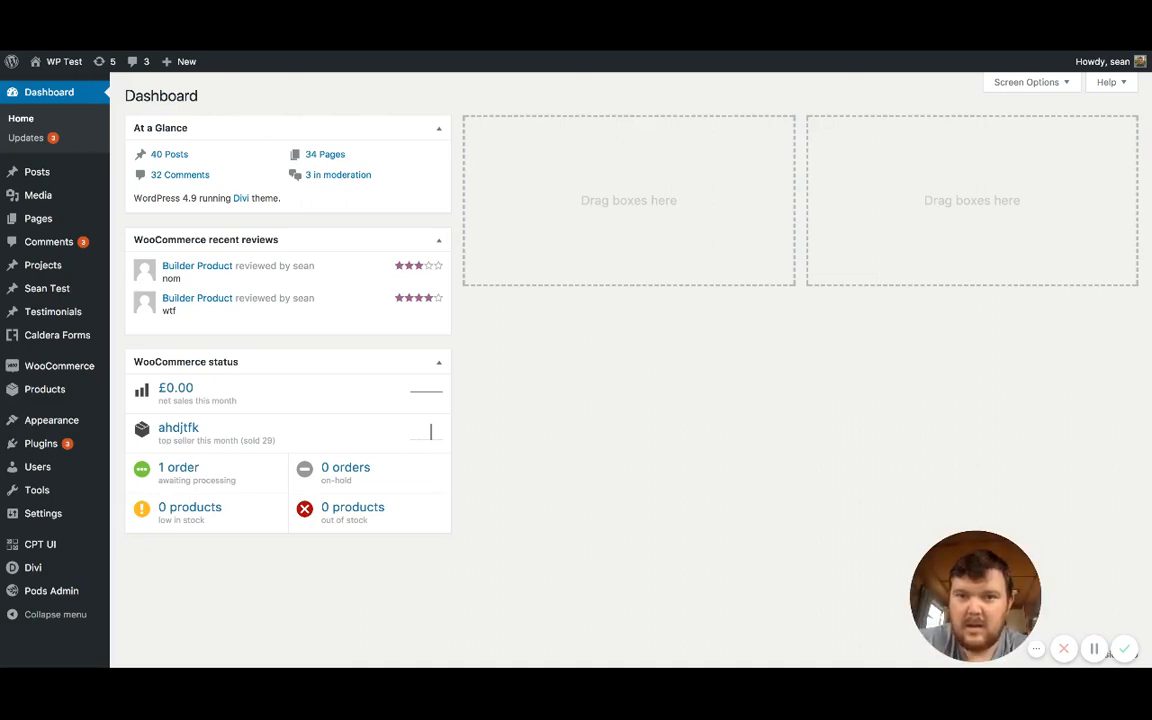
# Step: Open the CPT Page Single layout for editing and add a Pods Single Item module below the Pods Items module
pyautogui.moveTo(35, 572)
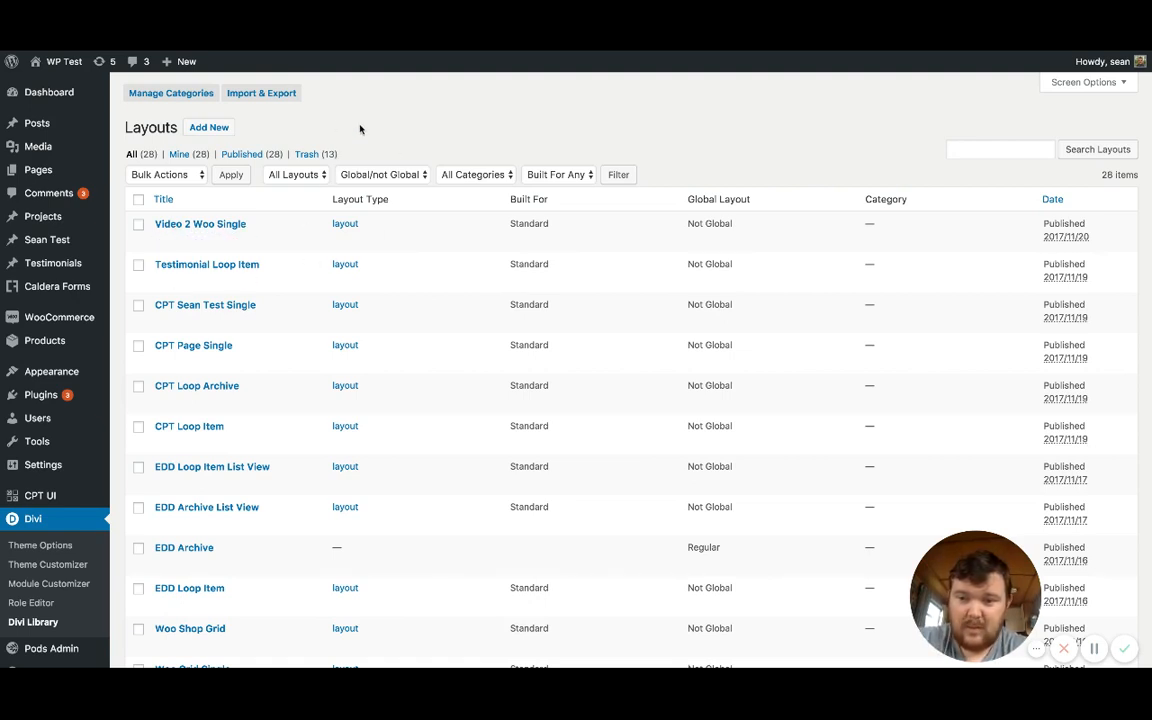
pyautogui.click(214, 347)
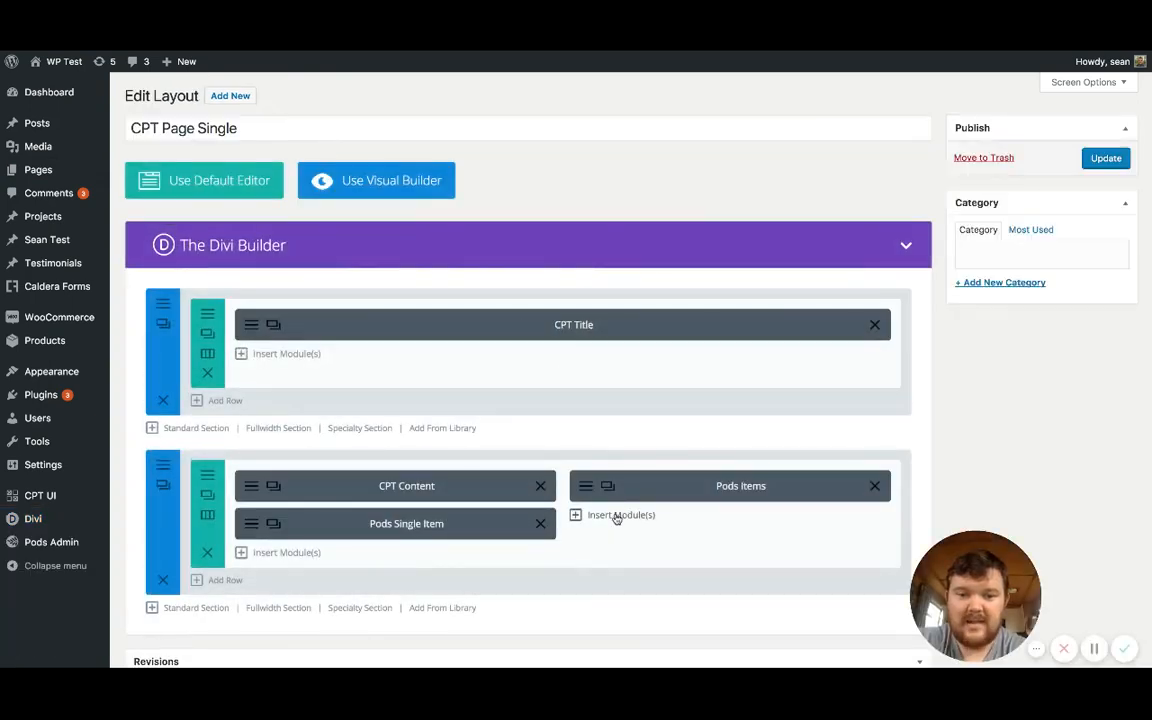
pyautogui.click(616, 515)
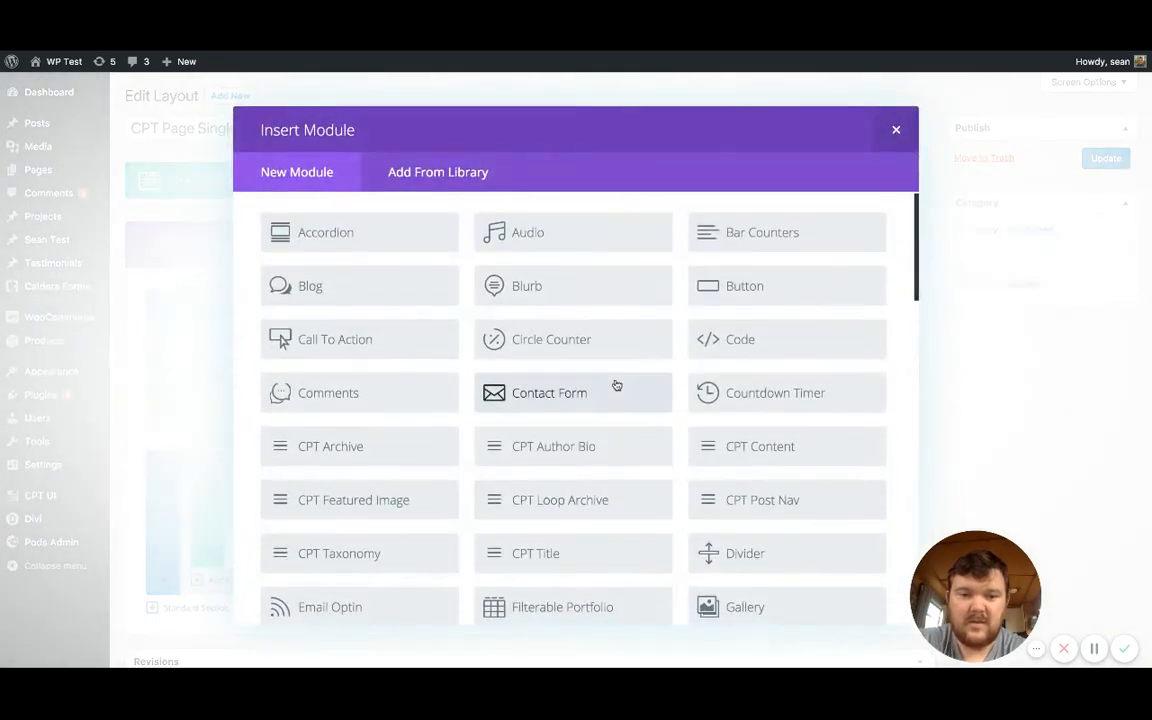
pyautogui.scroll(-3, 616, 385)
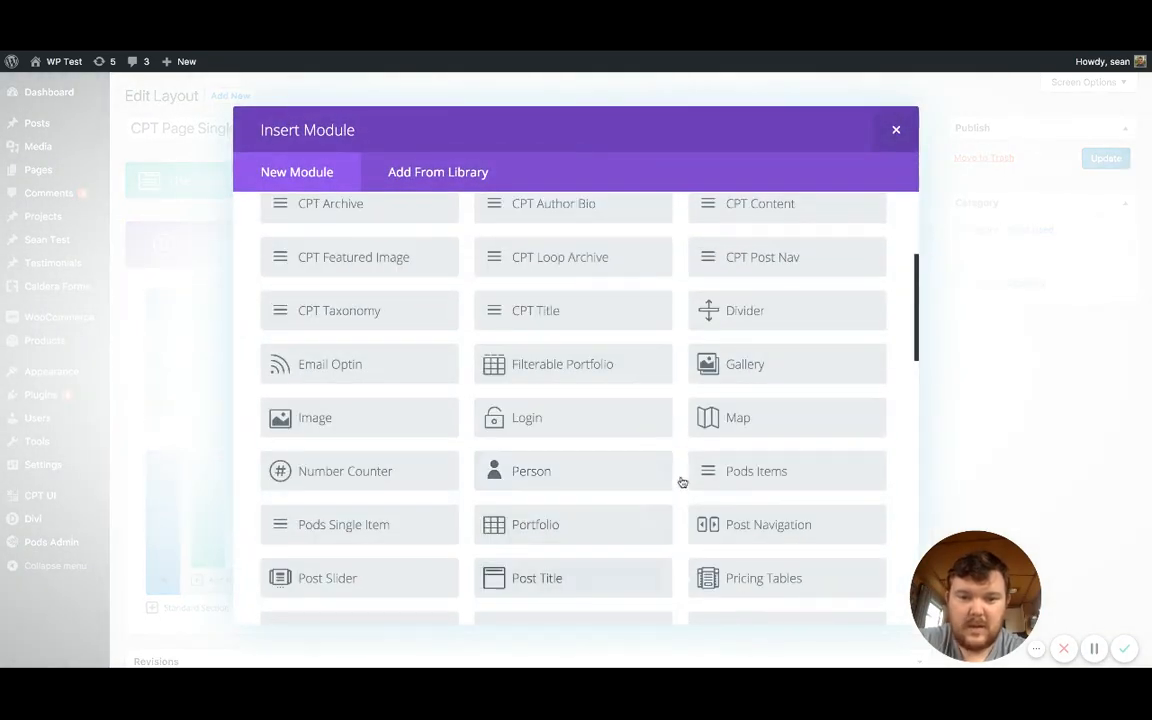
pyautogui.scroll(-3, 564, 445)
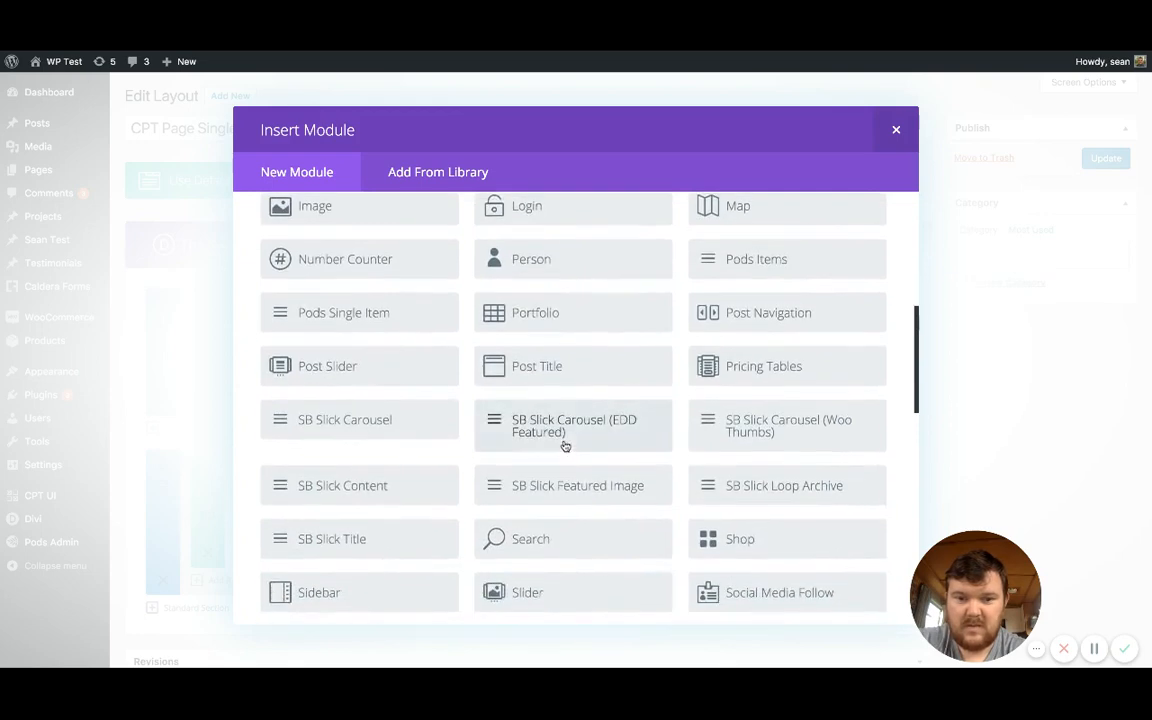
pyautogui.click(360, 334)
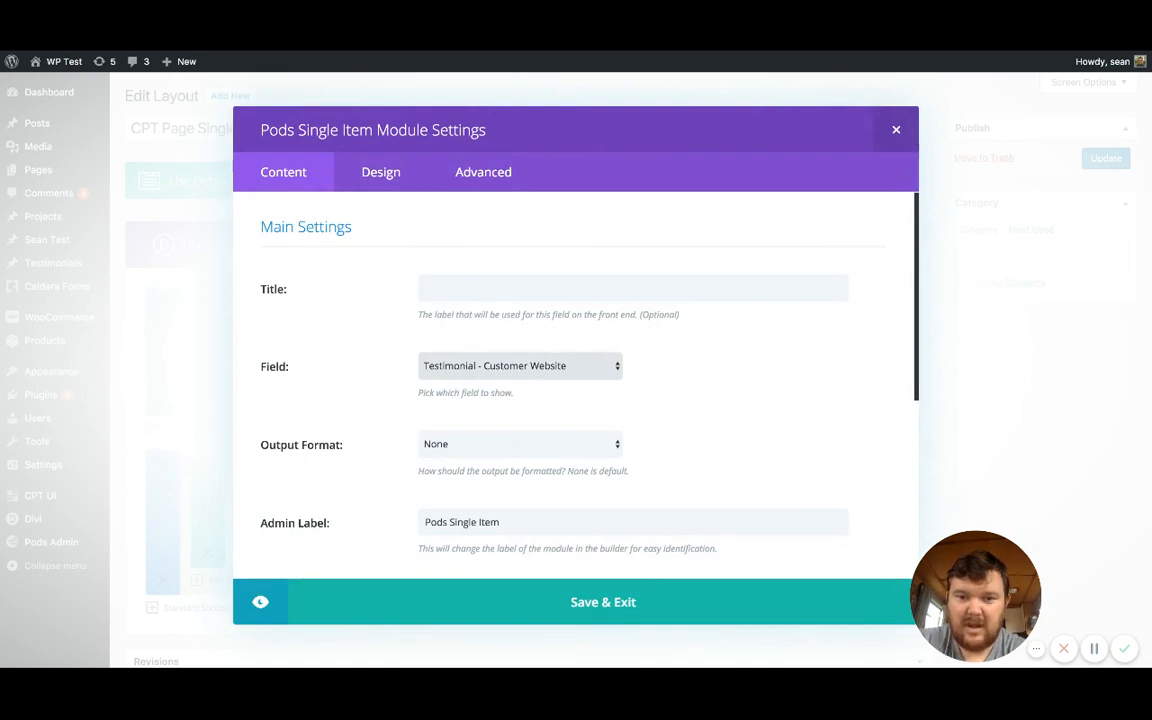
# Step: Assign the custom post type's Relationship Posts field to the new Pods Single Item module, title it Related Posts and save the module
pyautogui.click(440, 330)
pyautogui.click(445, 287)
pyautogui.write('Relate')
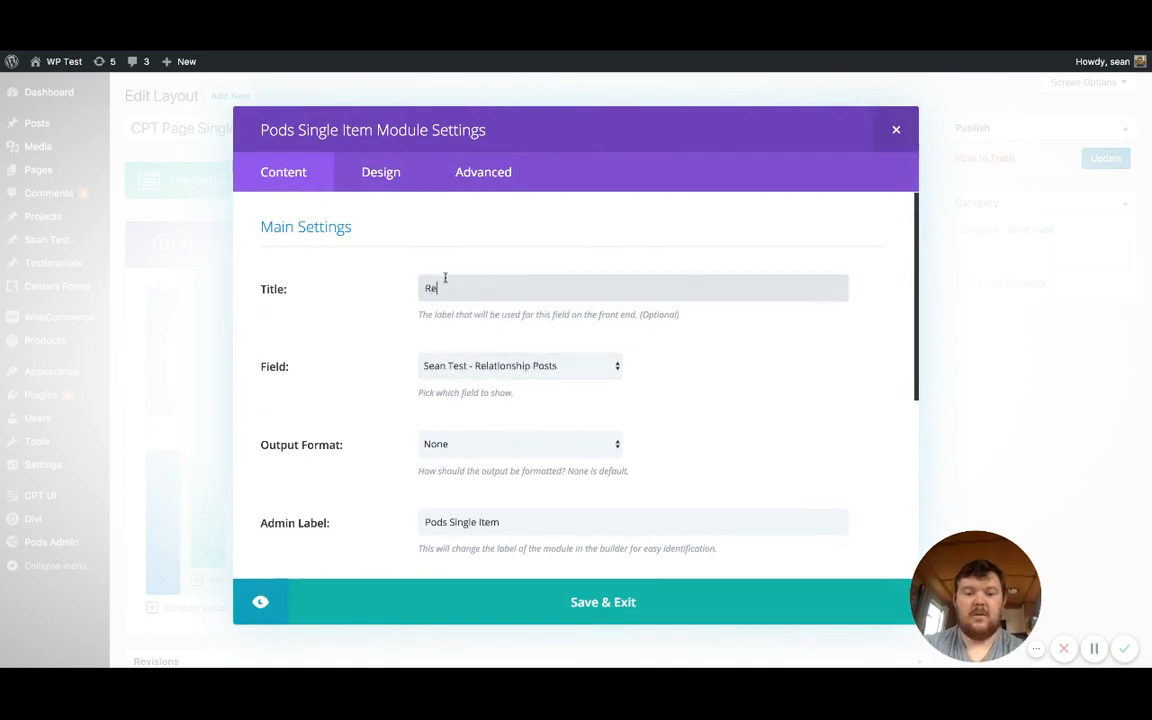
pyautogui.press('BackSpace')
pyautogui.press('BackSpace')
pyautogui.press('BackSpace')
pyautogui.press('BackSpace')
pyautogui.press('BackSpace')
pyautogui.write('a')
pyautogui.press('BackSpace')
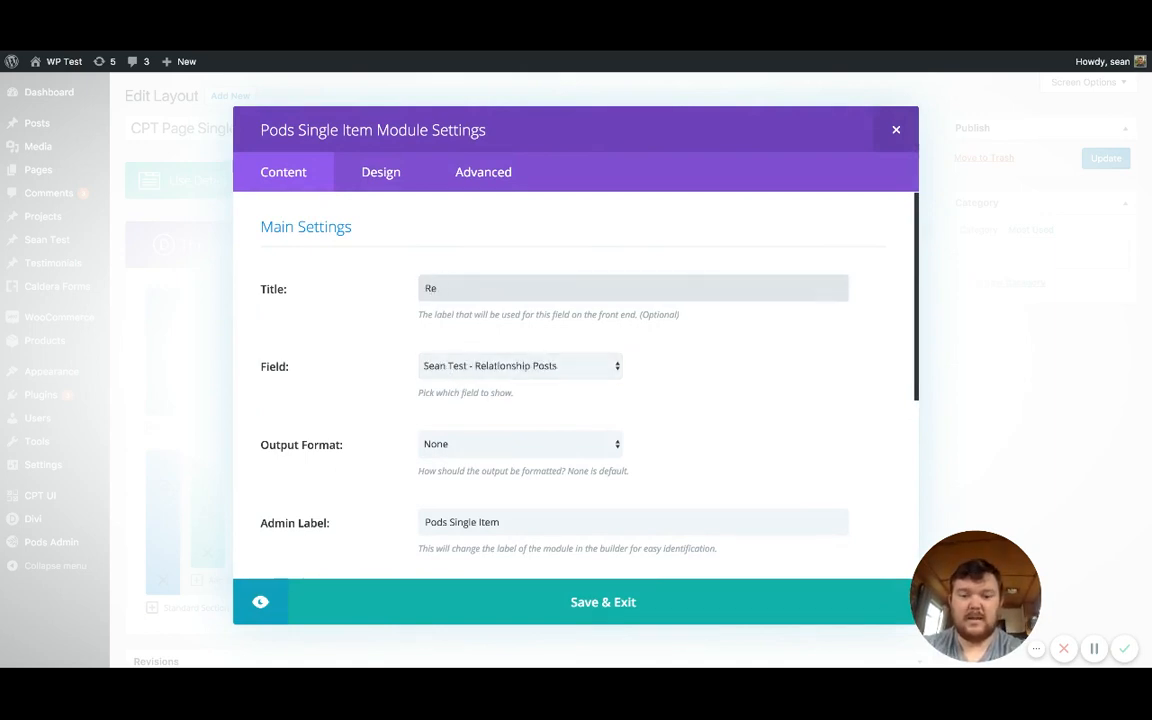
pyautogui.write('lated Posts')
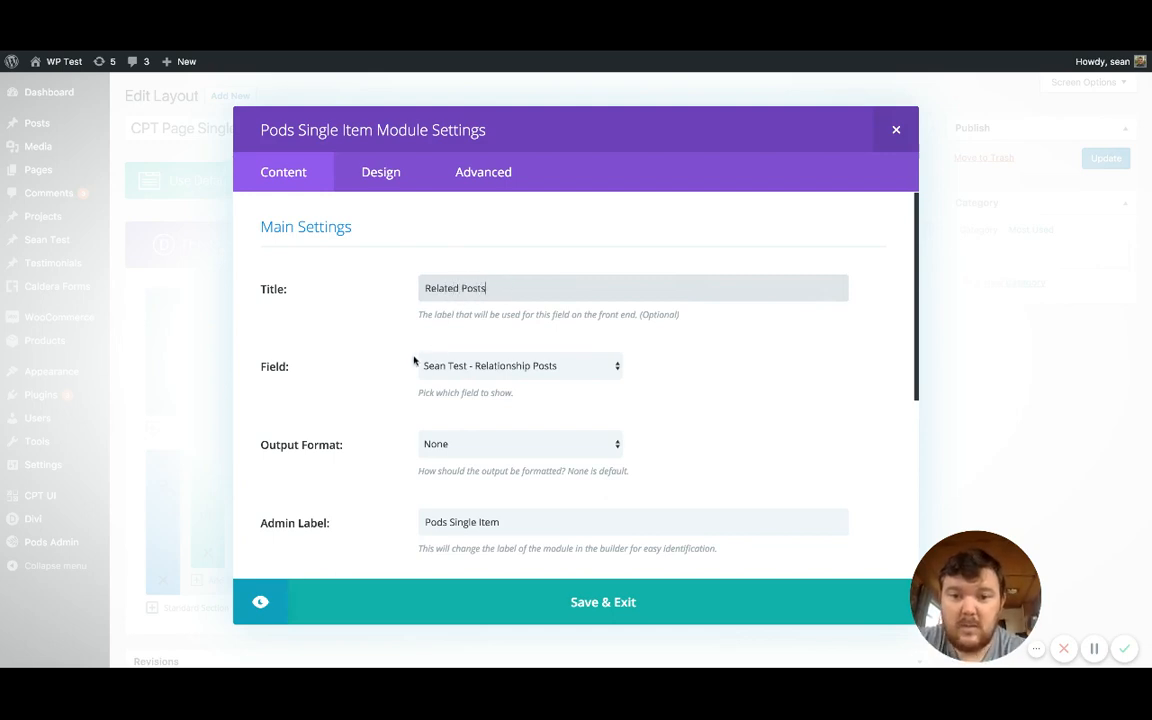
pyautogui.click(522, 607)
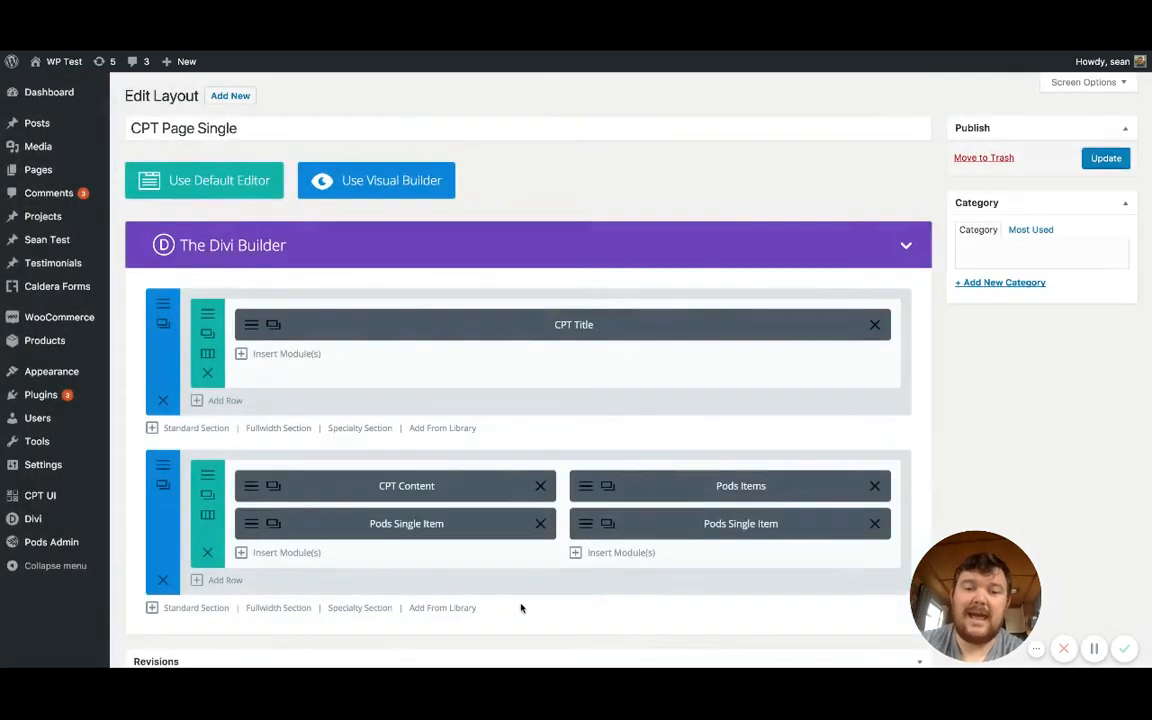
# Step: Update the CPT Page Single layout and view the custom post type entry Test UI 1 on the front end
pyautogui.click(1105, 158)
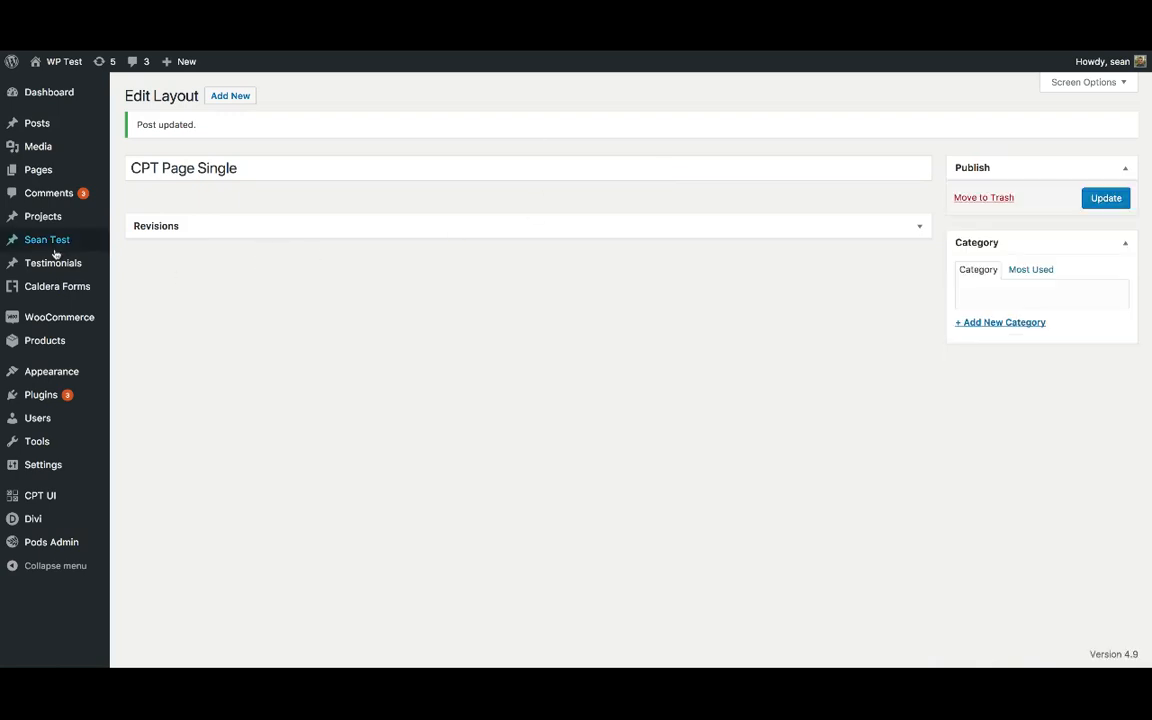
pyautogui.moveTo(41, 241)
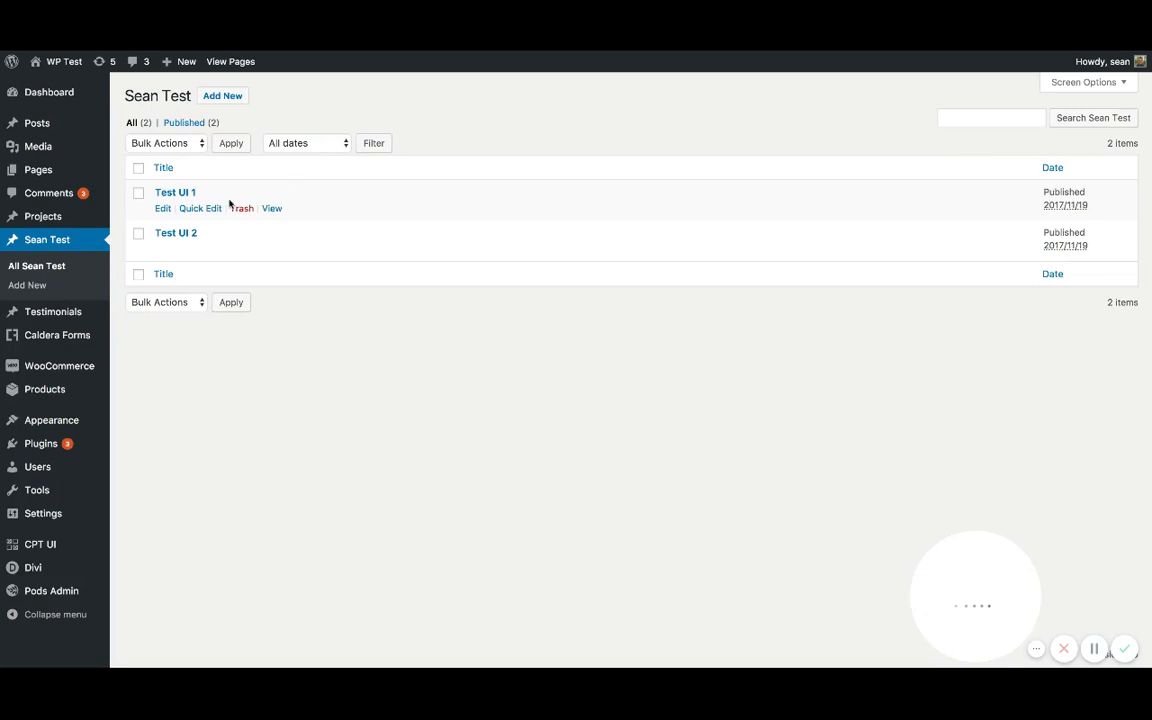
pyautogui.click(272, 207)
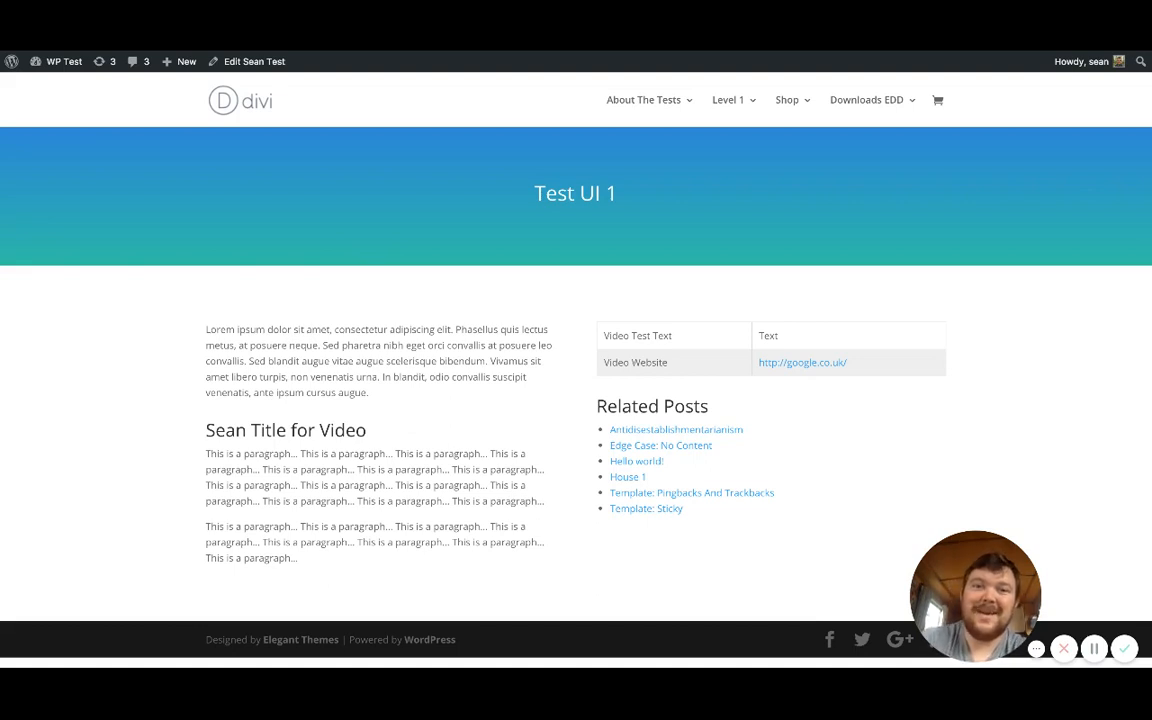
pyautogui.moveTo(1044, 575)
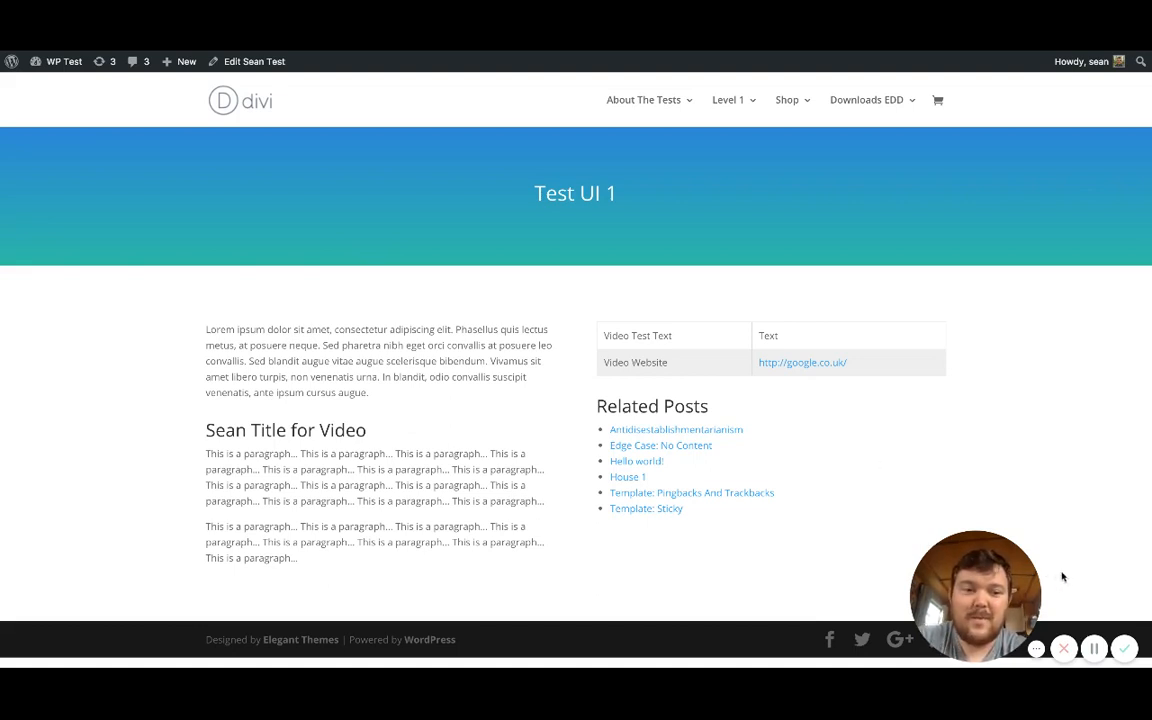